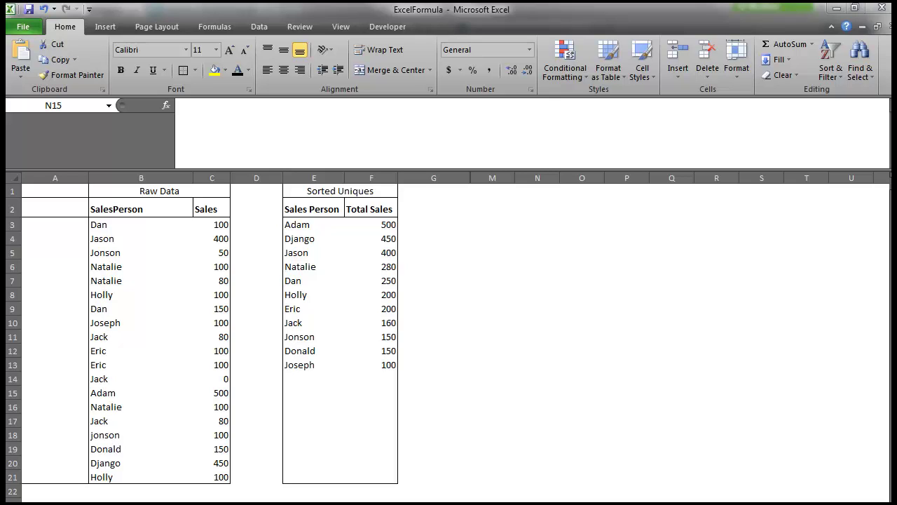
# Examine the salesperson and sales entries in the Raw Data table and the ranked results in the Sorted Uniques table
pyautogui.moveTo(212, 225)
pyautogui.mouseDown()
pyautogui.moveTo(211, 281)
pyautogui.moveTo(212, 224)
pyautogui.mouseUp()
pyautogui.moveTo(141, 224)
pyautogui.mouseDown()
pyautogui.moveTo(140, 477)
pyautogui.moveTo(141, 224)
pyautogui.mouseUp()
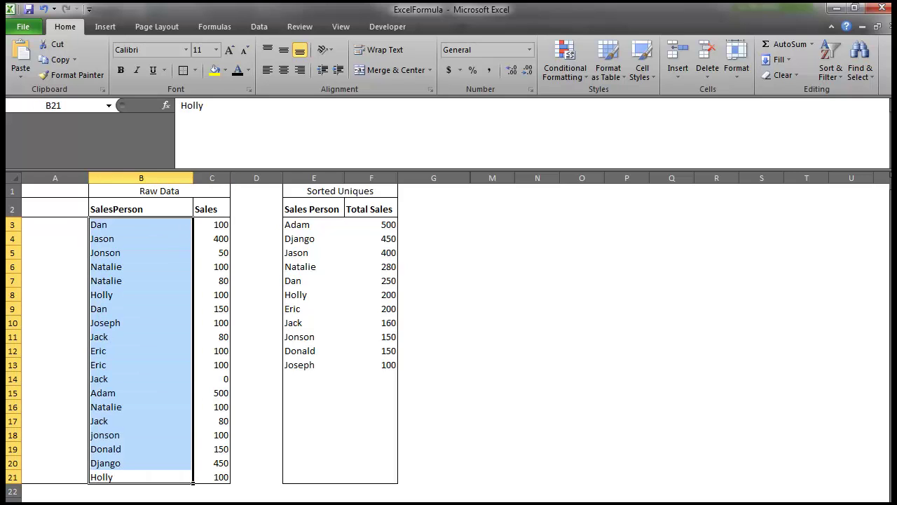
pyautogui.click(211, 225)
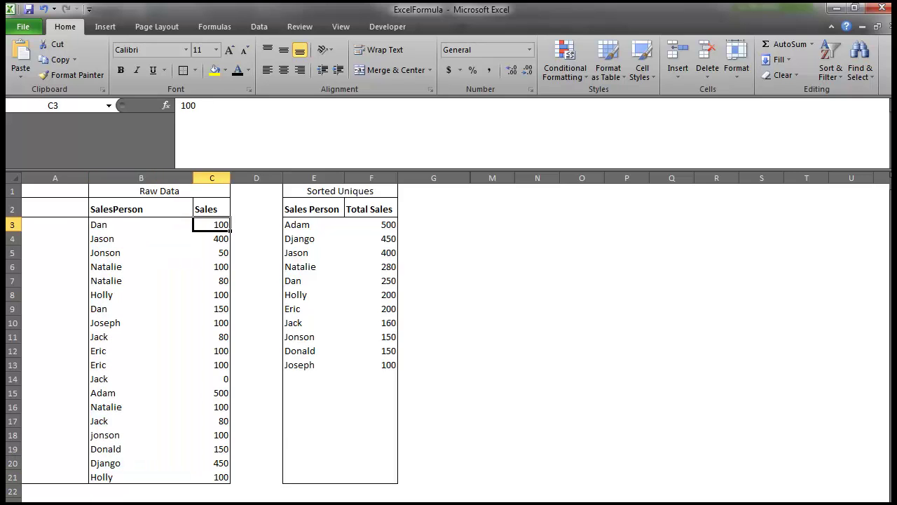
pyautogui.click(212, 252)
pyautogui.click(211, 295)
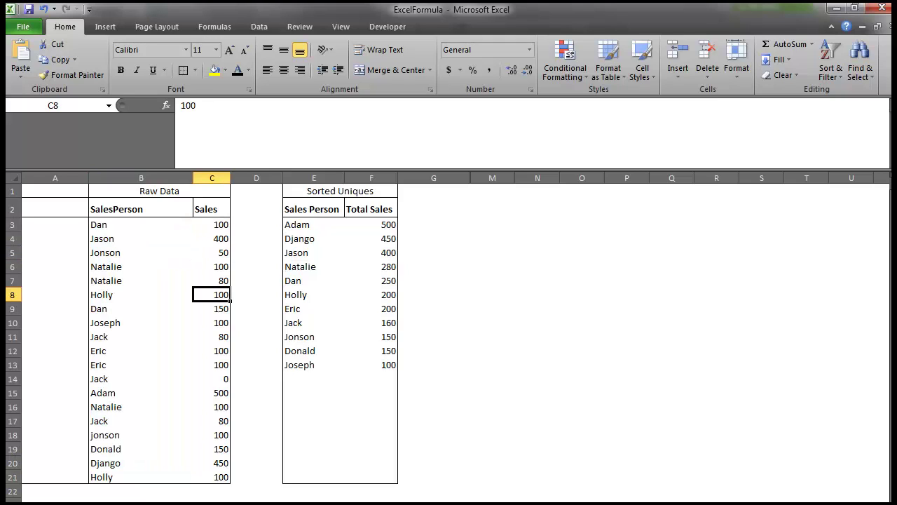
pyautogui.click(212, 337)
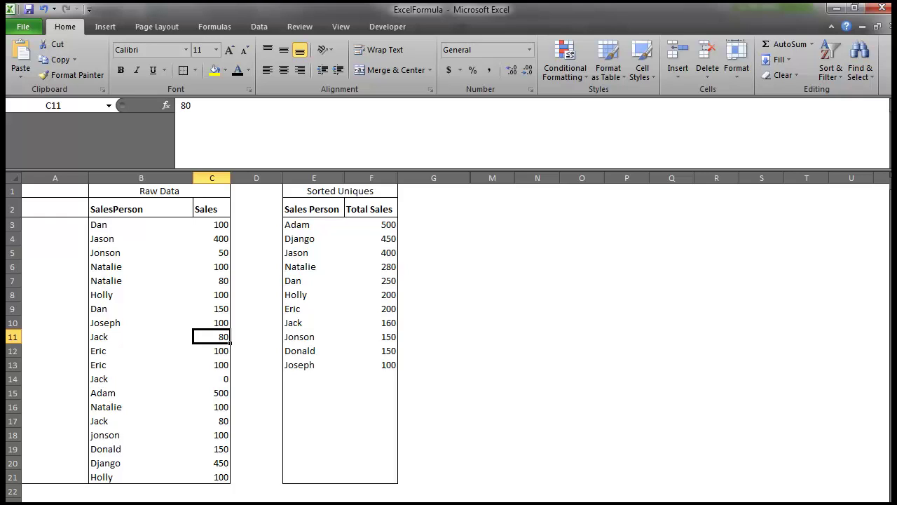
pyautogui.moveTo(112, 224); pyautogui.dragTo(112, 476)
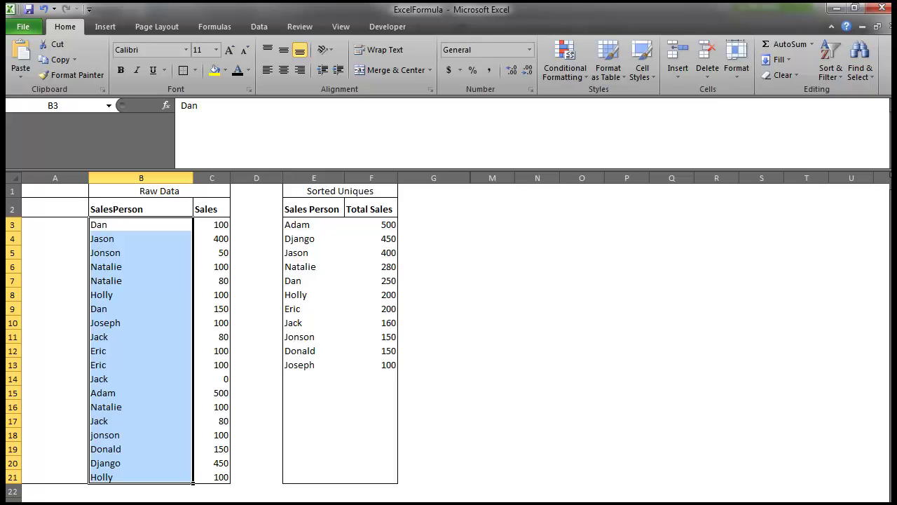
pyautogui.moveTo(141, 225); pyautogui.dragTo(211, 378)
pyautogui.moveTo(314, 224); pyautogui.dragTo(372, 364)
# Set the sales value in C5 to 1000 and check the top row of the Sorted Uniques table
pyautogui.click(212, 253)
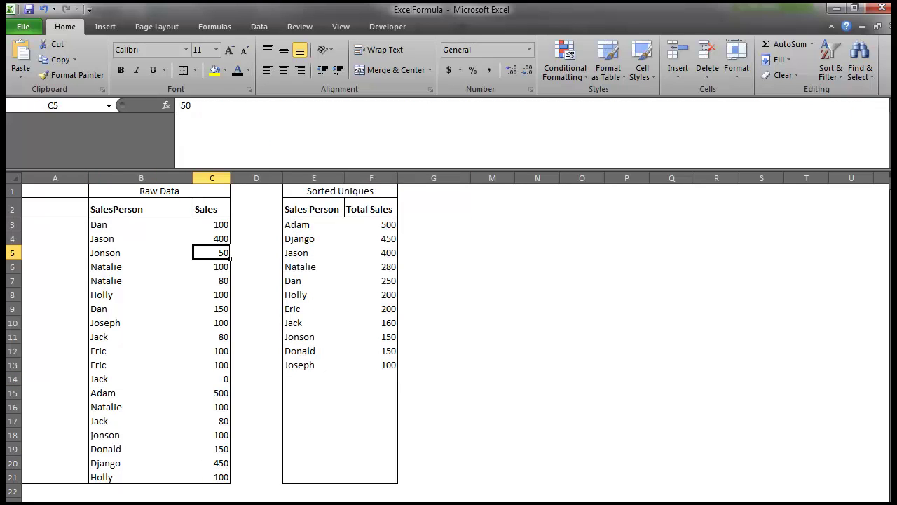
pyautogui.click(141, 252)
pyautogui.moveTo(313, 253); pyautogui.dragTo(372, 253)
pyautogui.press('Left')
pyautogui.press('Left')
pyautogui.write('1000')
pyautogui.press('Return')
pyautogui.moveTo(313, 224); pyautogui.dragTo(372, 224)
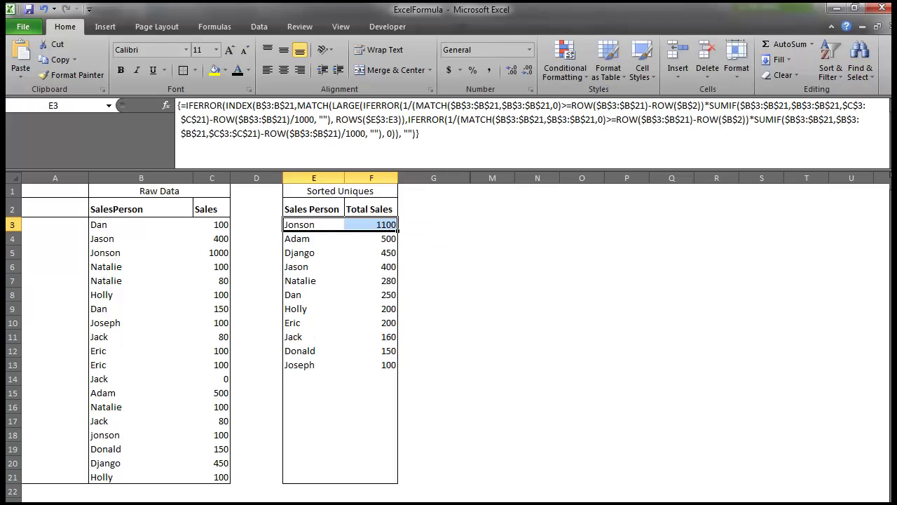
# Set the sales value in C18 to -800 and check that salesperson's row in the Sorted Uniques table
pyautogui.moveTo(141, 434); pyautogui.dragTo(211, 435)
pyautogui.click(212, 434)
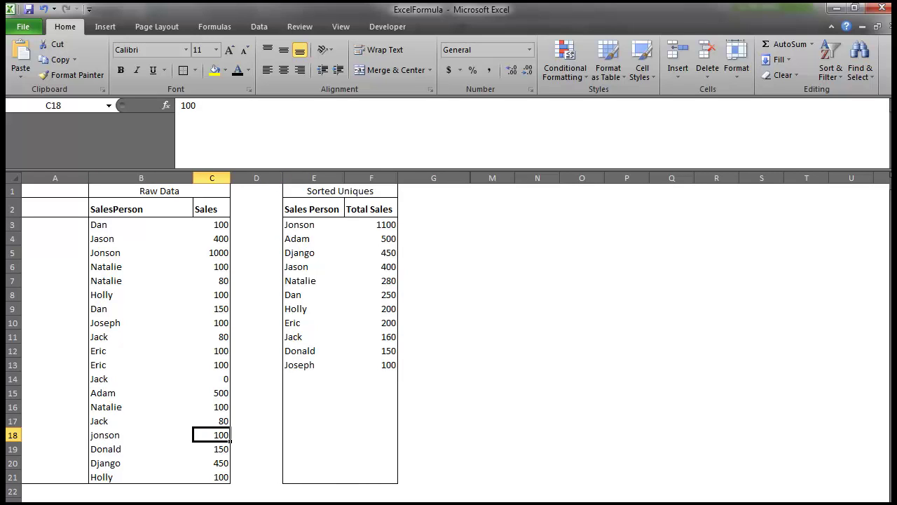
pyautogui.write('-800')
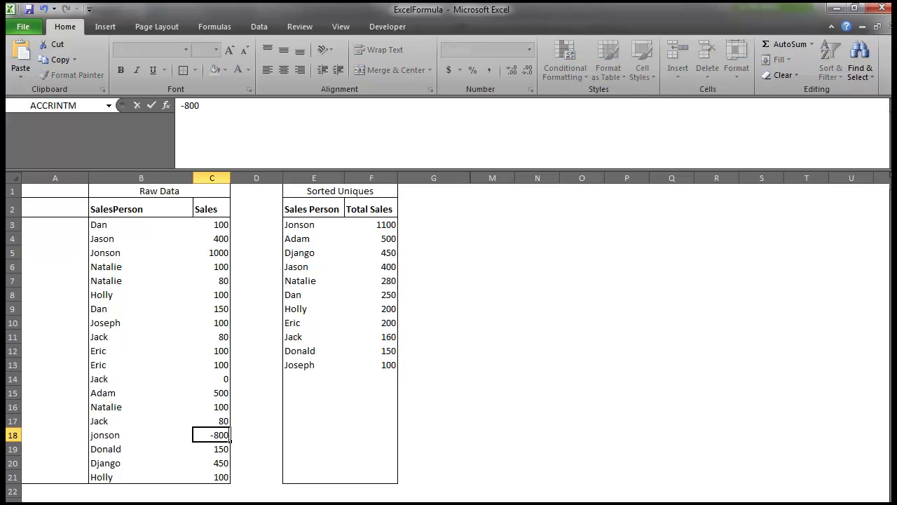
pyautogui.press('Return')
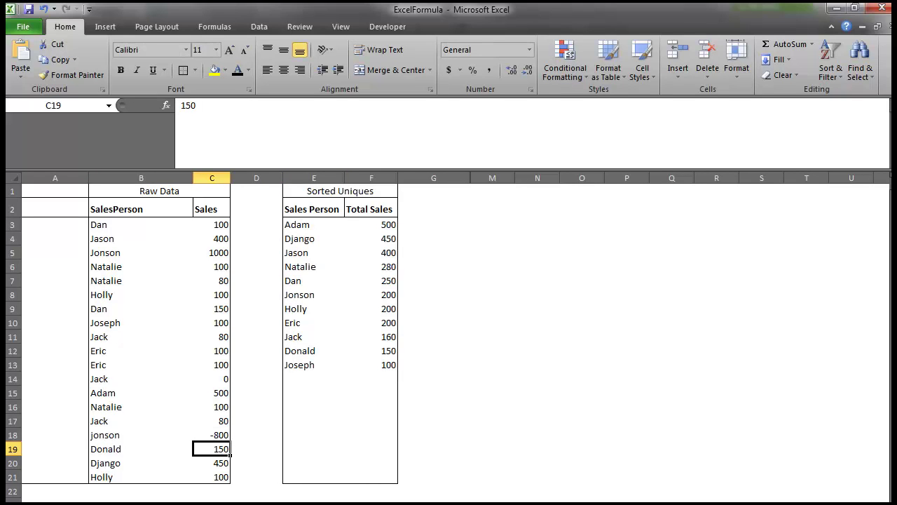
pyautogui.moveTo(314, 295); pyautogui.dragTo(382, 295)
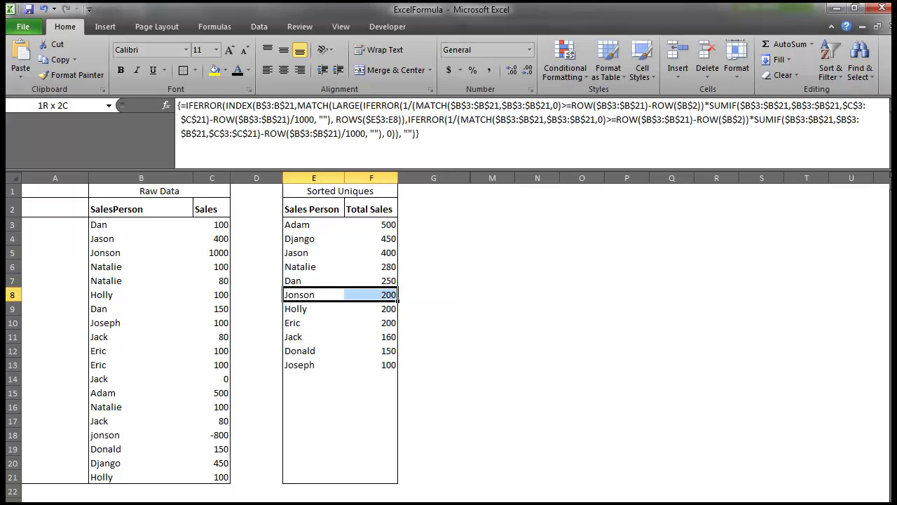
# Replace the salesperson in B11 with a new first name and check the new person's row in Sorted Uniques
pyautogui.click(141, 336)
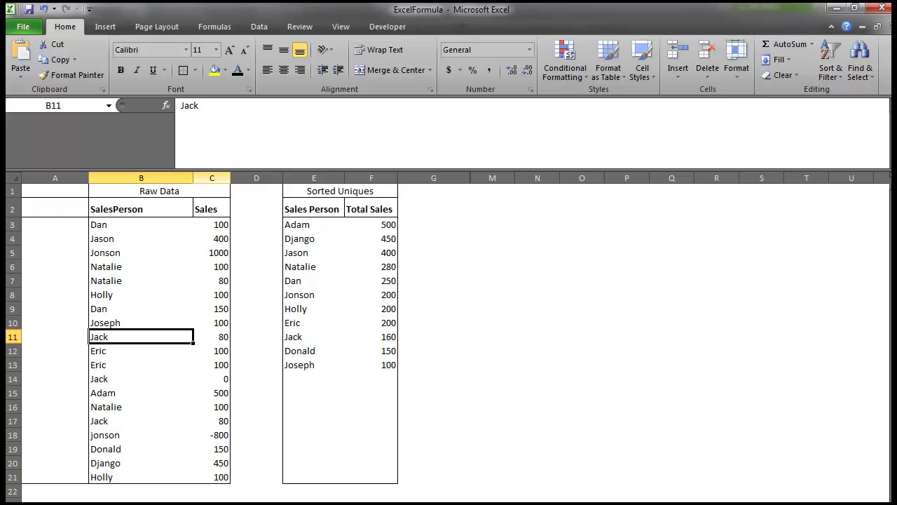
pyautogui.write('Jeremy')
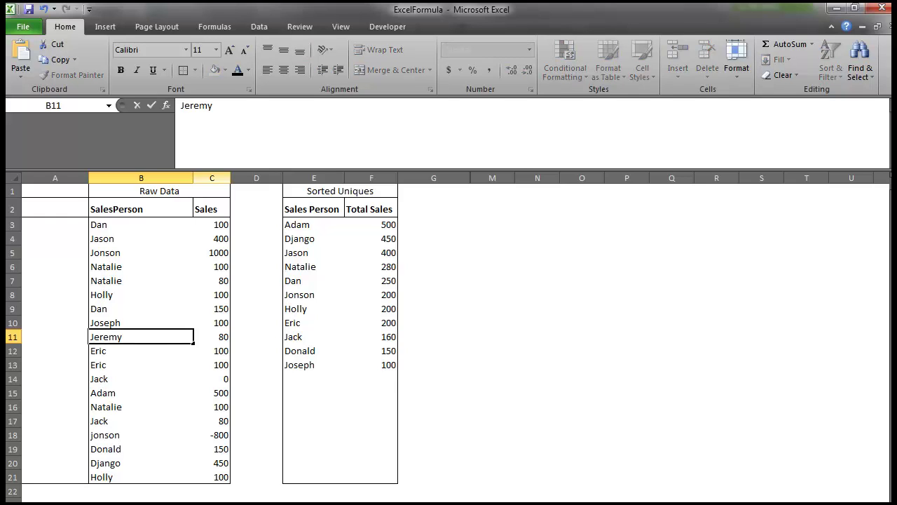
pyautogui.press('Return')
pyautogui.moveTo(301, 364); pyautogui.dragTo(393, 365)
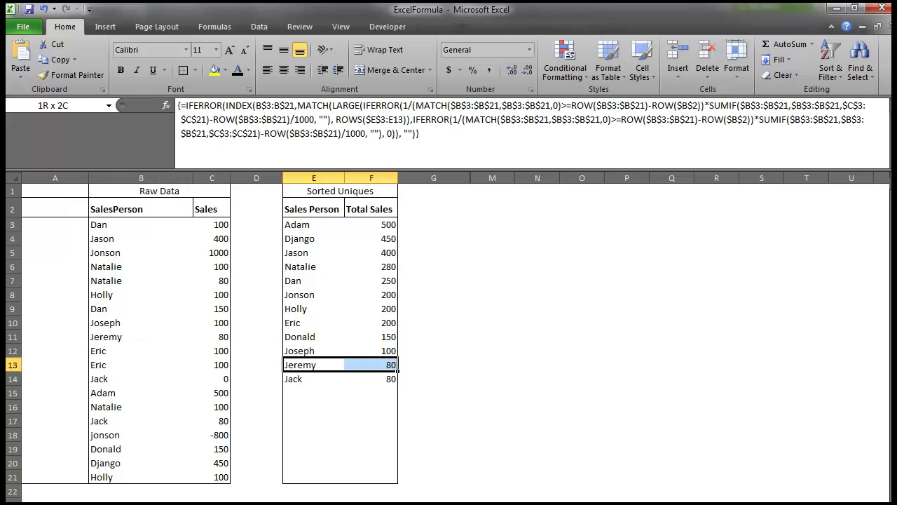
# Enter the same new salesperson's name from B11 in B16 and check a row in the Sorted Uniques table
pyautogui.click(141, 336)
pyautogui.click(212, 336)
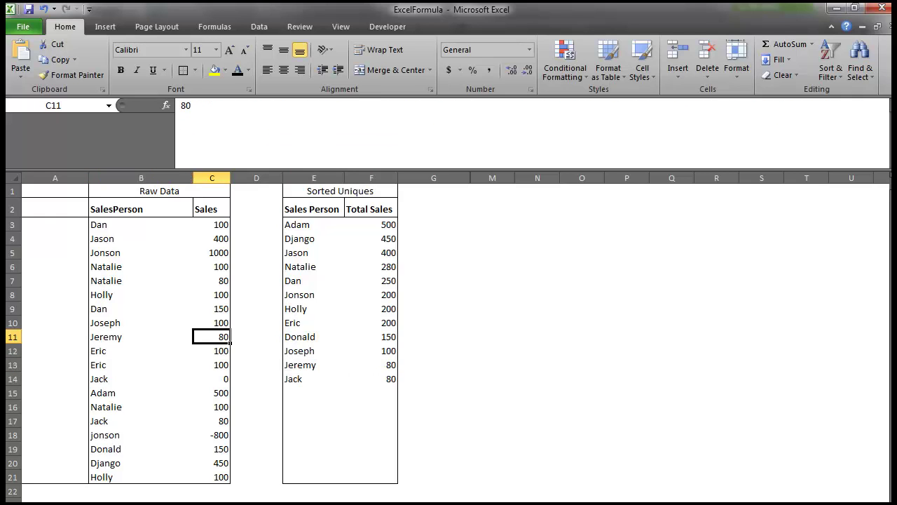
pyautogui.click(141, 407)
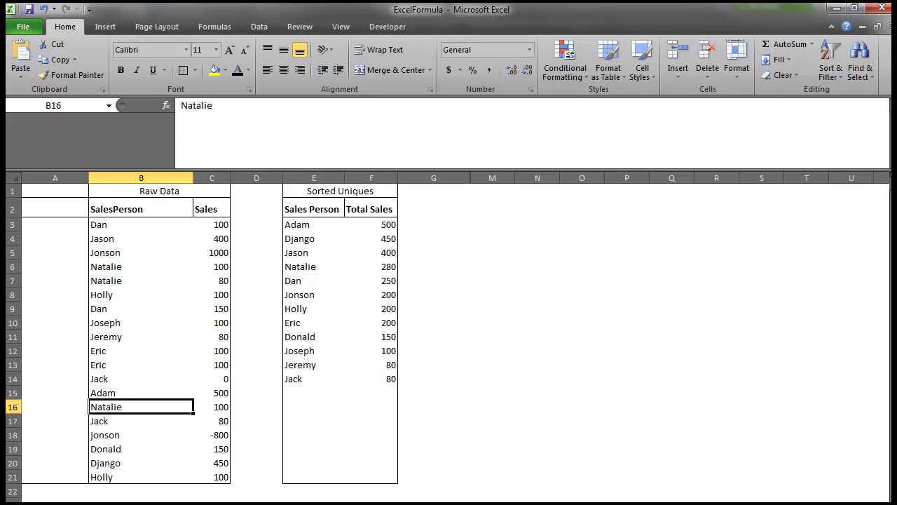
pyautogui.write('Jeremy')
pyautogui.press('Return')
pyautogui.moveTo(314, 336); pyautogui.dragTo(371, 336)
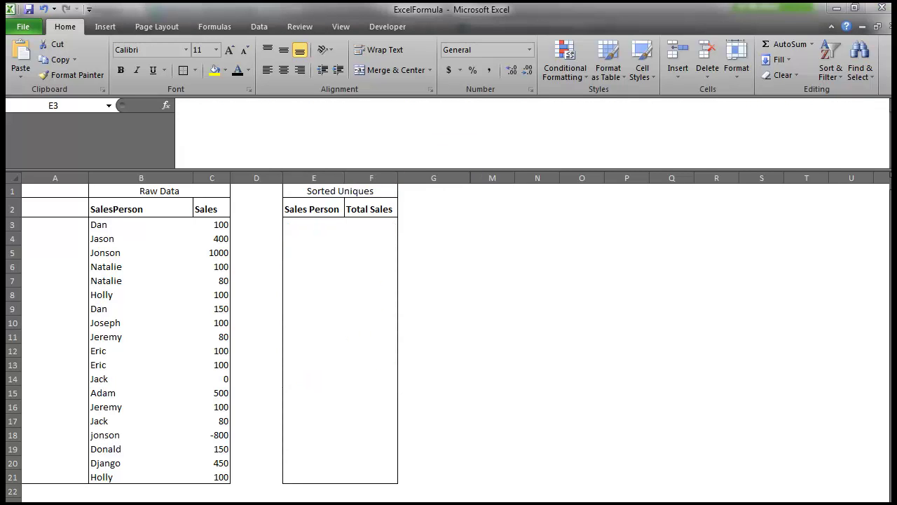
# Begin a SUMIF formula in E3 with the absolute range $B$3:$B$21 as its first argument
pyautogui.click(314, 225)
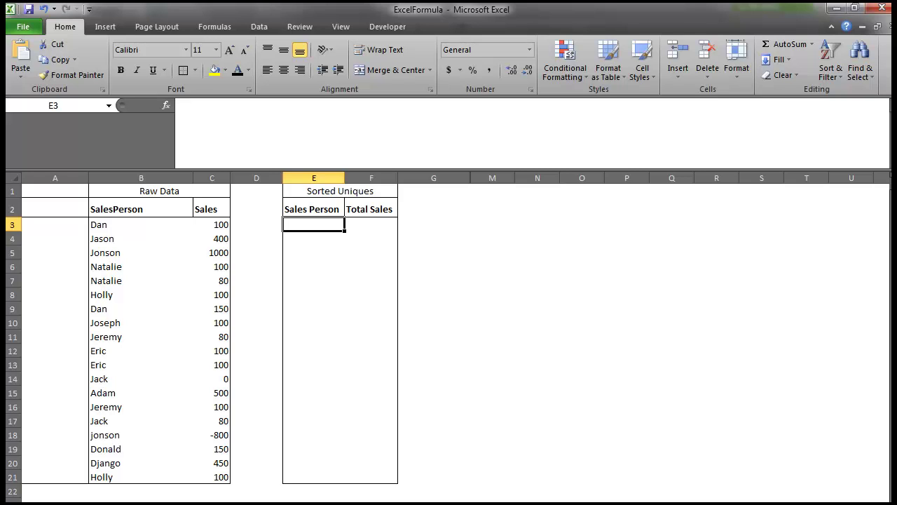
pyautogui.write('=')
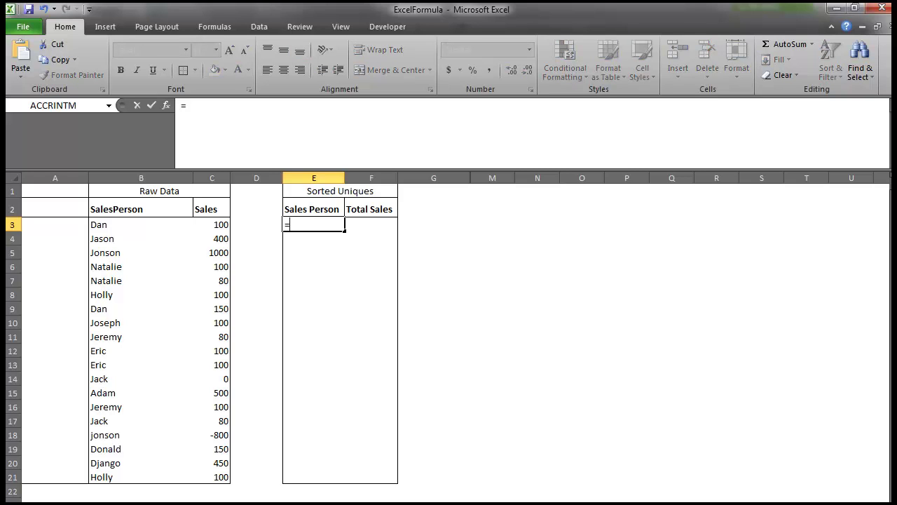
pyautogui.write('sumif')
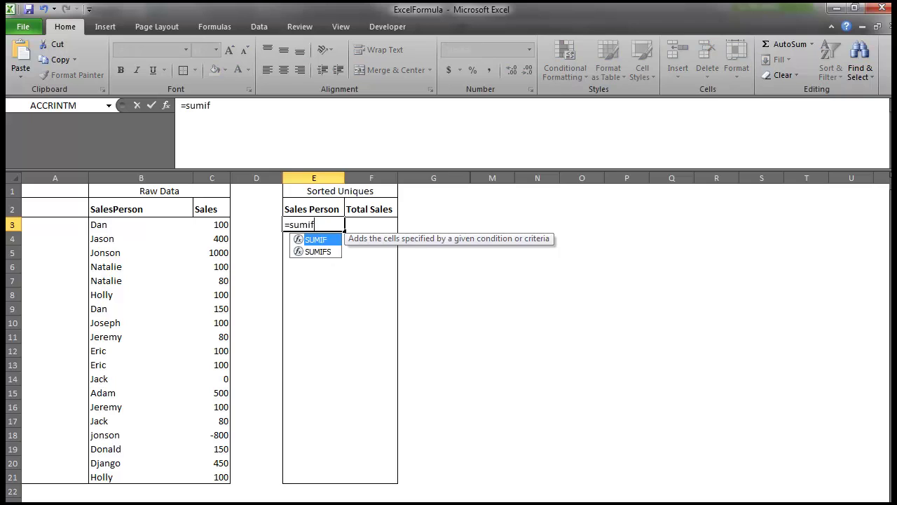
pyautogui.press('Tab')
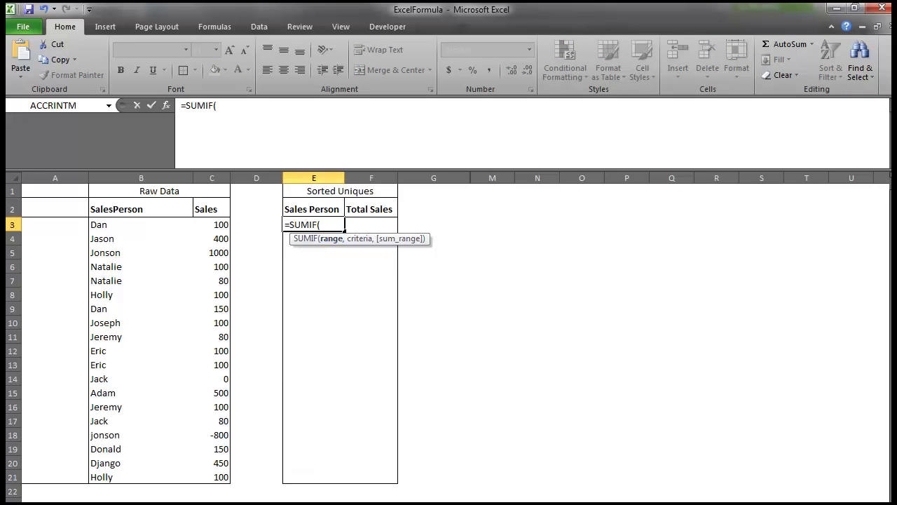
pyautogui.moveTo(186, 224); pyautogui.dragTo(189, 481)
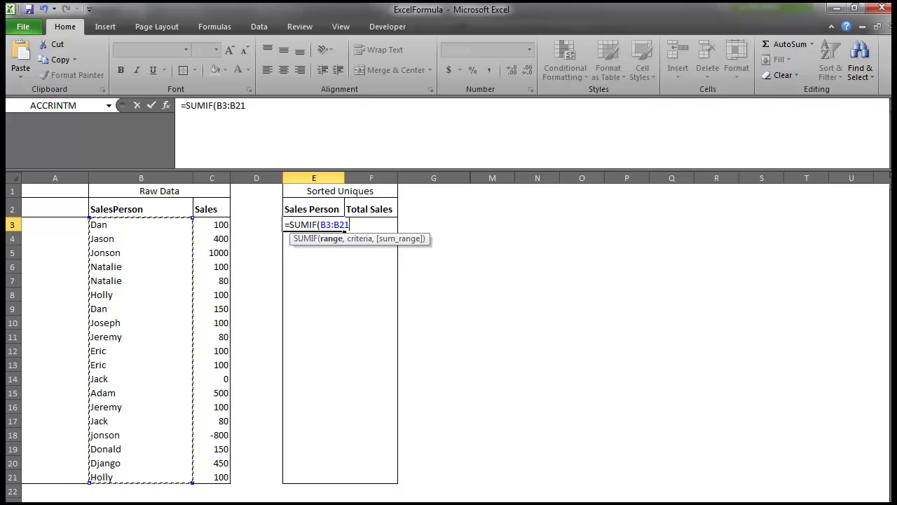
pyautogui.press('F4')
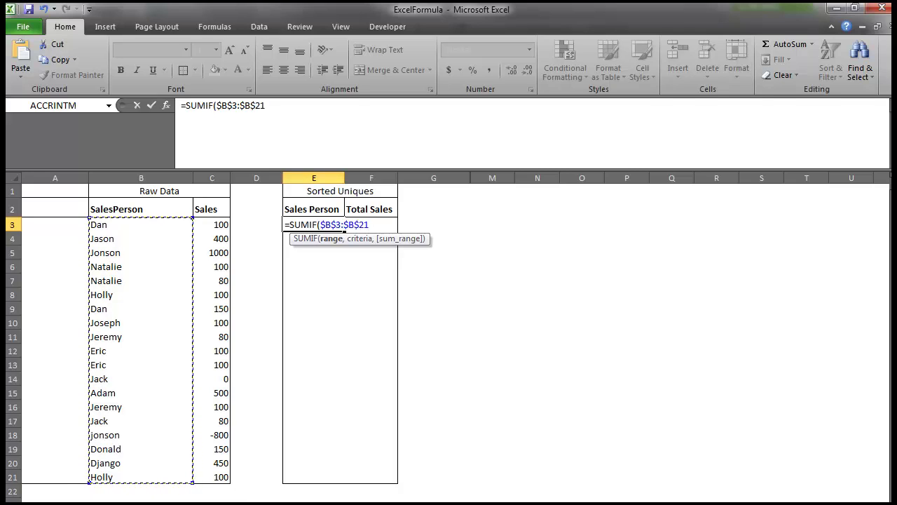
pyautogui.write(',')
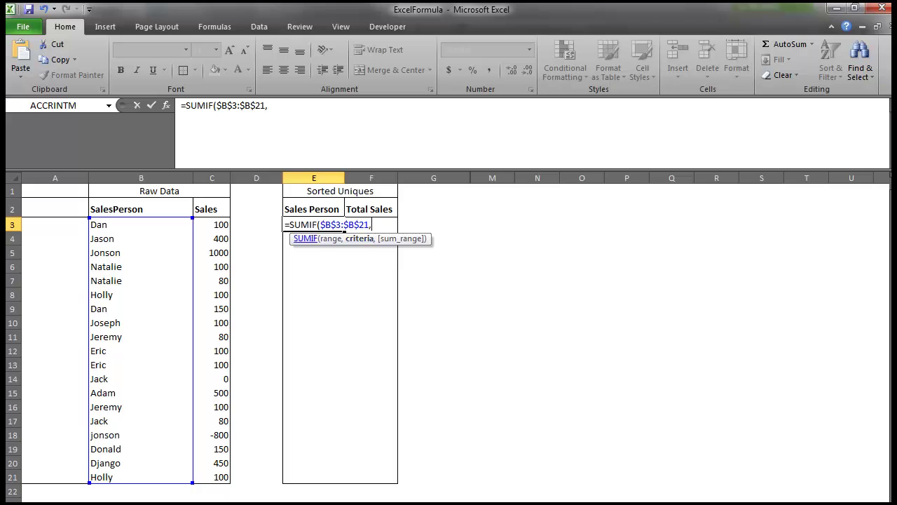
# Complete the SUMIF formula with $B$3:$B$21 as the criteria and $C$3:$C$21 as the sum range
pyautogui.moveTo(141, 224); pyautogui.dragTo(176, 477)
pyautogui.press('F4')
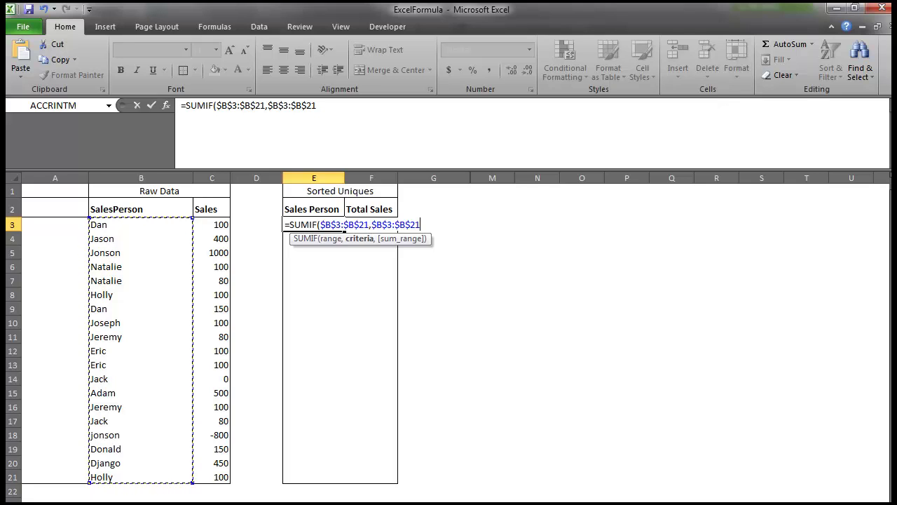
pyautogui.write(',')
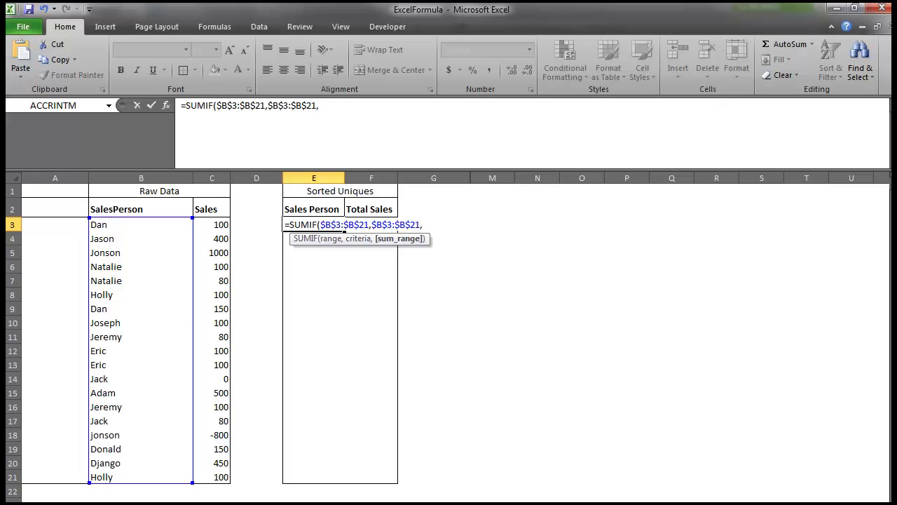
pyautogui.moveTo(214, 224); pyautogui.dragTo(225, 479)
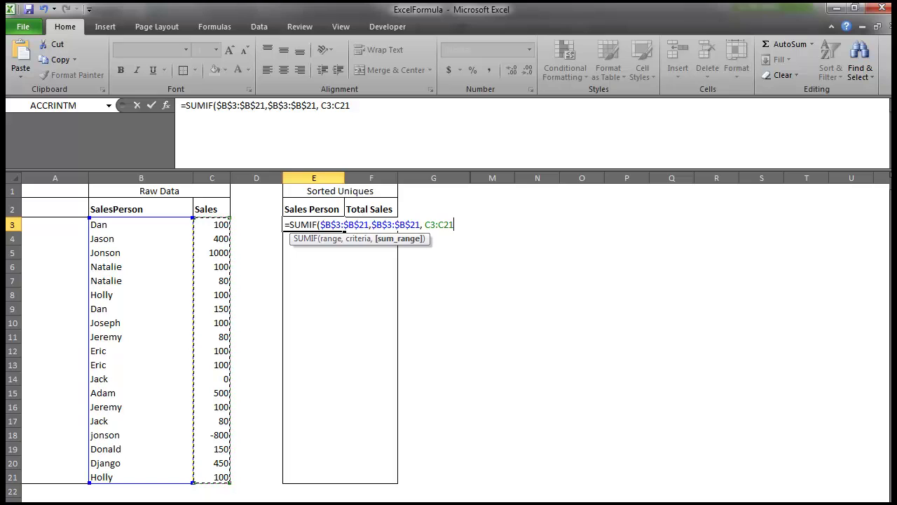
pyautogui.press('F4')
pyautogui.write(')')
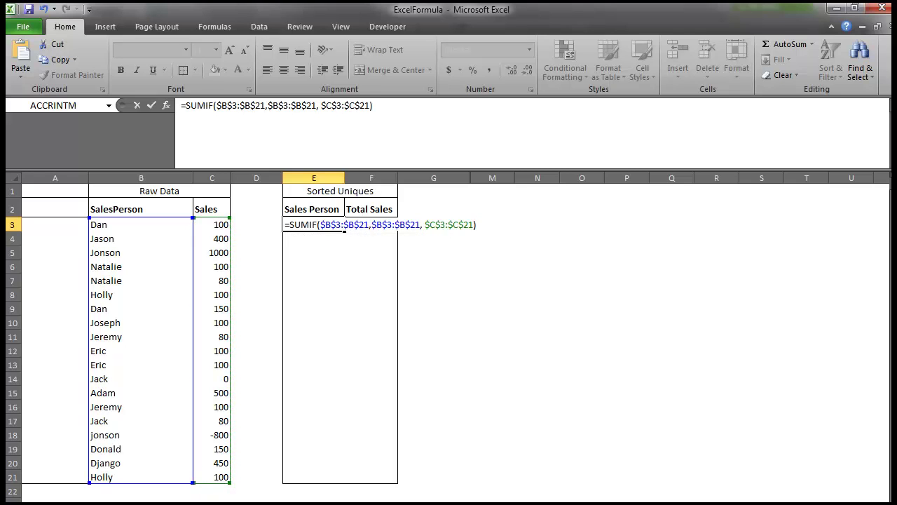
# Evaluate the whole SUMIF formula in place, examine the array of totals for repeated salespeople, and revert to the formula
pyautogui.hotkey('shift', 'Home')
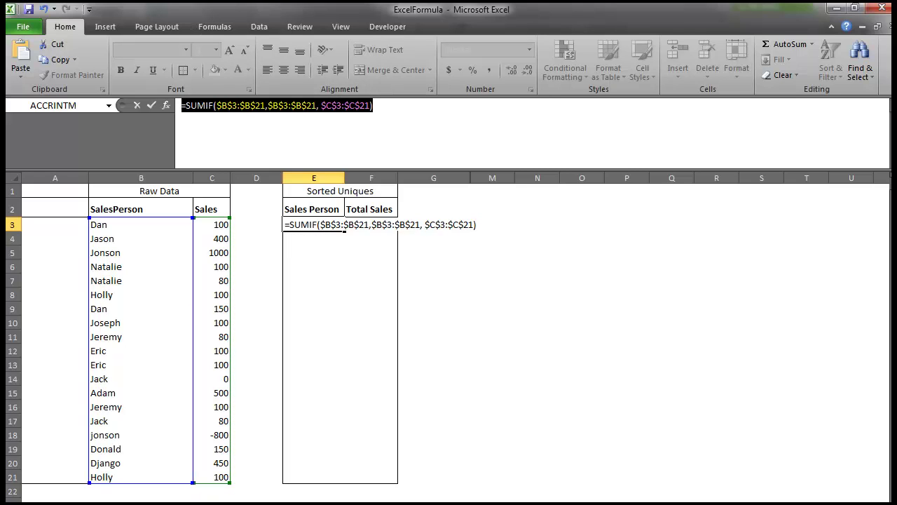
pyautogui.click(215, 26)
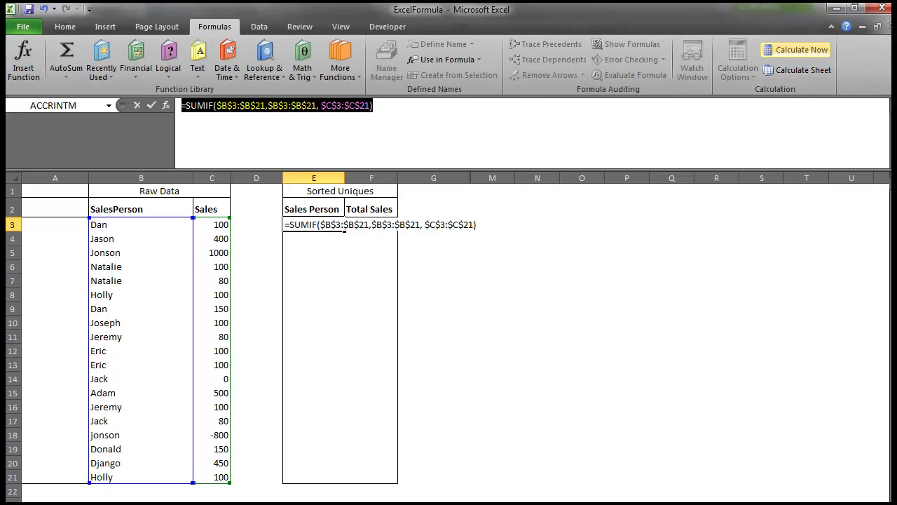
pyautogui.click(796, 49)
pyautogui.click(190, 105)
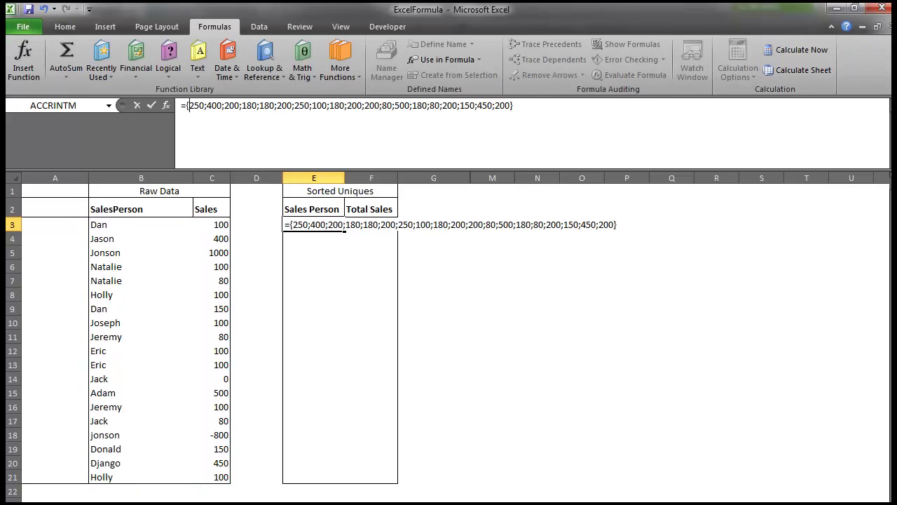
pyautogui.moveTo(186, 106); pyautogui.dragTo(513, 106)
pyautogui.hotkey('shift', 'Right')
pyautogui.hotkey('shift', 'Right')
pyautogui.click(514, 106)
pyautogui.moveTo(186, 106); pyautogui.dragTo(204, 106)
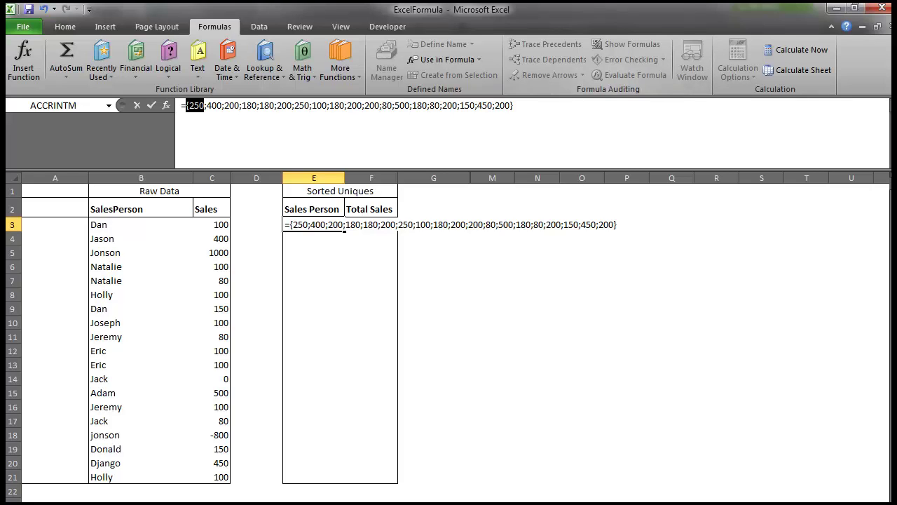
pyautogui.moveTo(194, 106); pyautogui.dragTo(206, 105)
pyautogui.moveTo(295, 106); pyautogui.dragTo(313, 106)
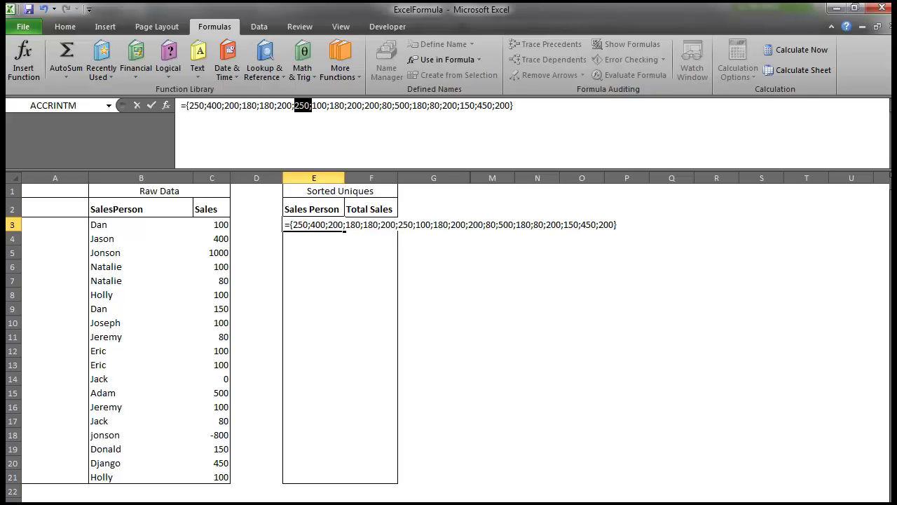
pyautogui.hotkey('ctrl', 'z')
# Enter the SUMIF formula in E3 as an array formula and move it to F3
pyautogui.hotkey('ctrl', 'shift', 'Return')
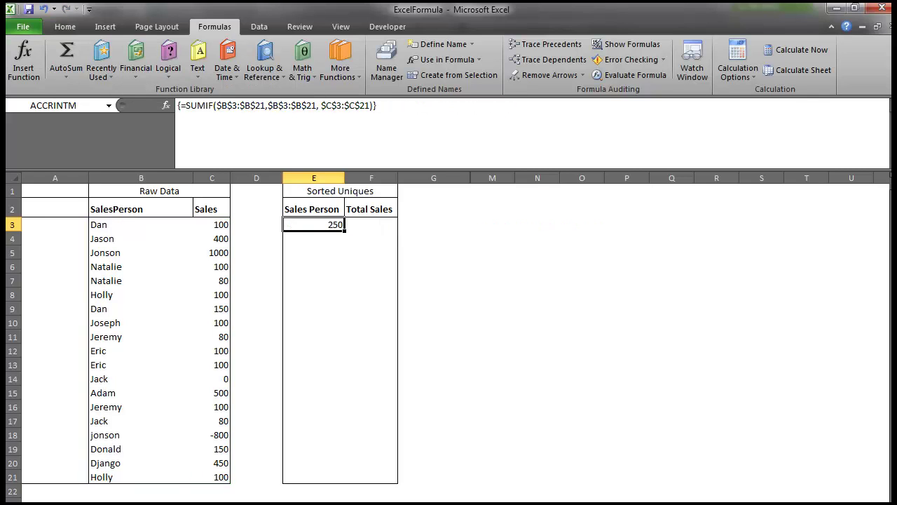
pyautogui.moveTo(323, 231); pyautogui.dragTo(377, 231)
pyautogui.click(314, 238)
pyautogui.click(314, 224)
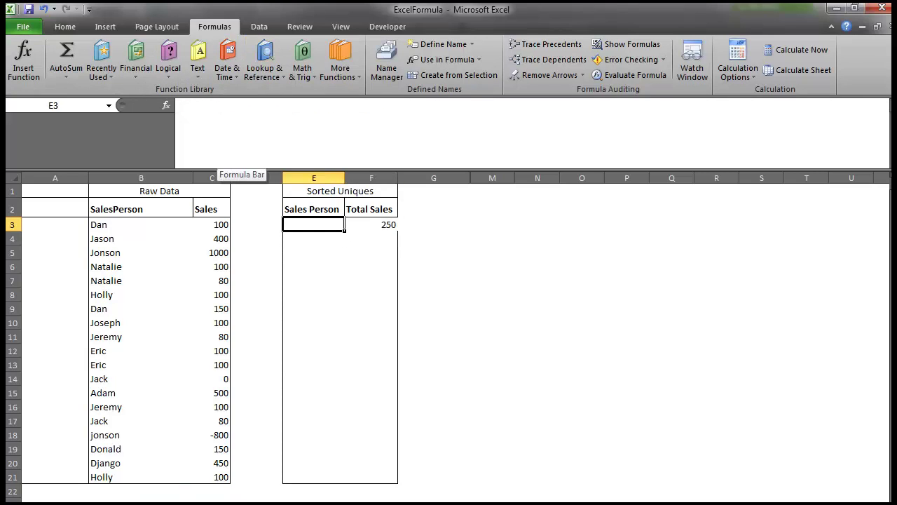
# Write a MATCH formula in E3 with $B$3:$B$21 as both lookup value and lookup array and match type 0
pyautogui.click(219, 127)
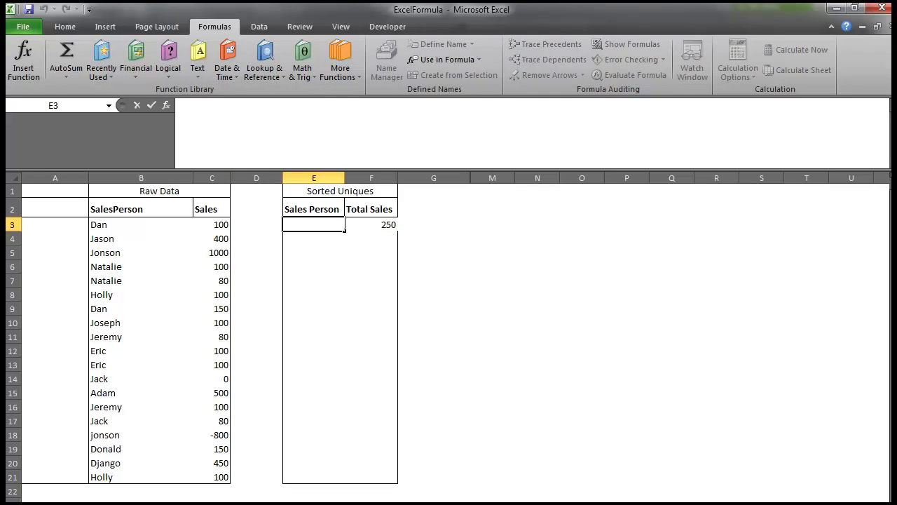
pyautogui.write('=match')
pyautogui.press('Tab')
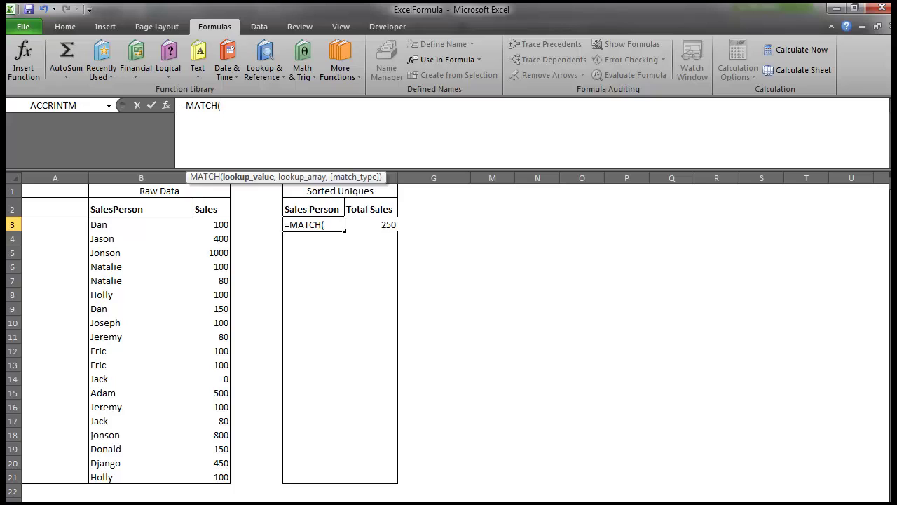
pyautogui.moveTo(168, 225); pyautogui.dragTo(169, 480)
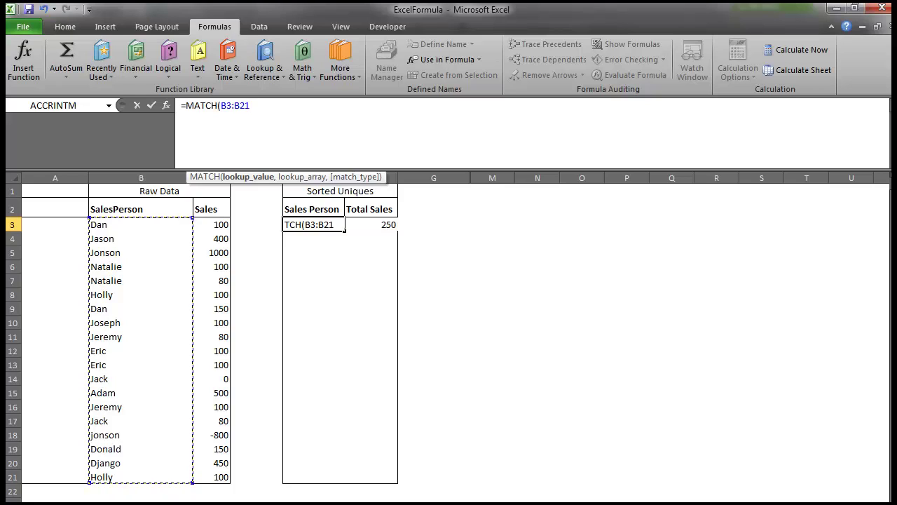
pyautogui.press('F4')
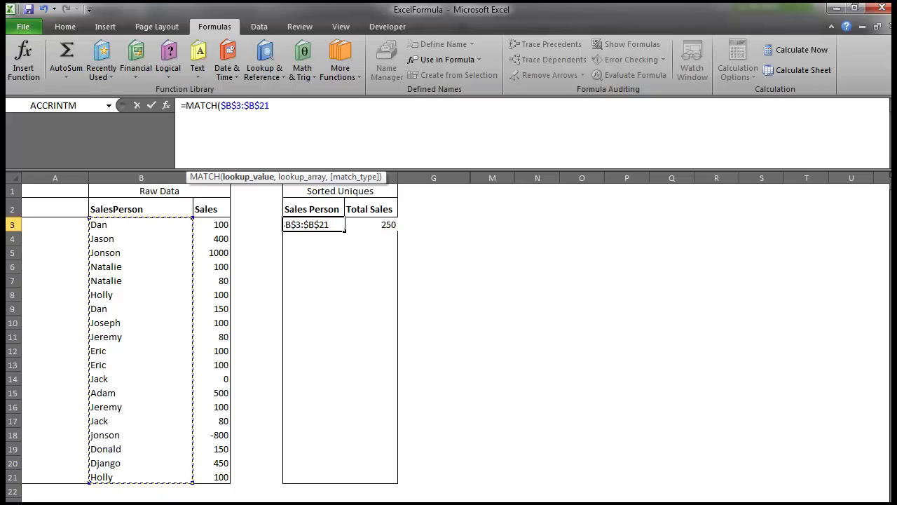
pyautogui.write(',')
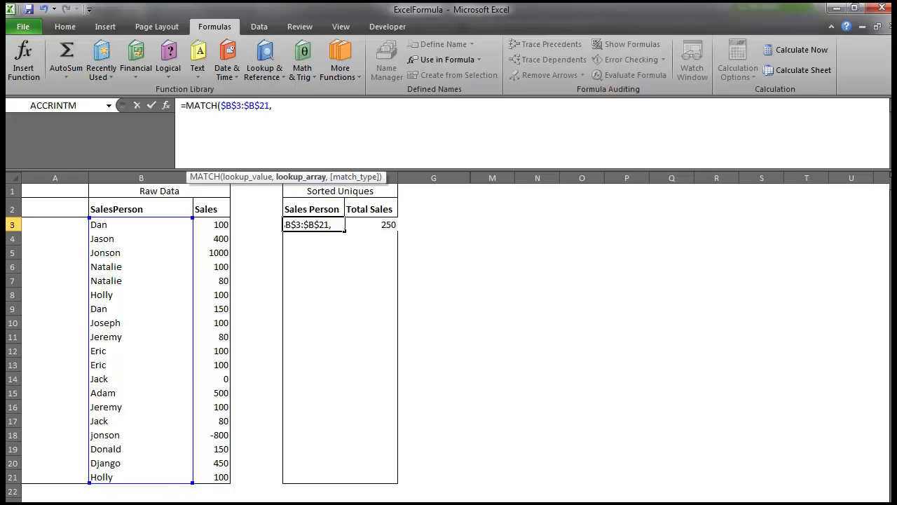
pyautogui.moveTo(186, 226); pyautogui.dragTo(186, 480)
pyautogui.press('F4')
pyautogui.write(',0)')
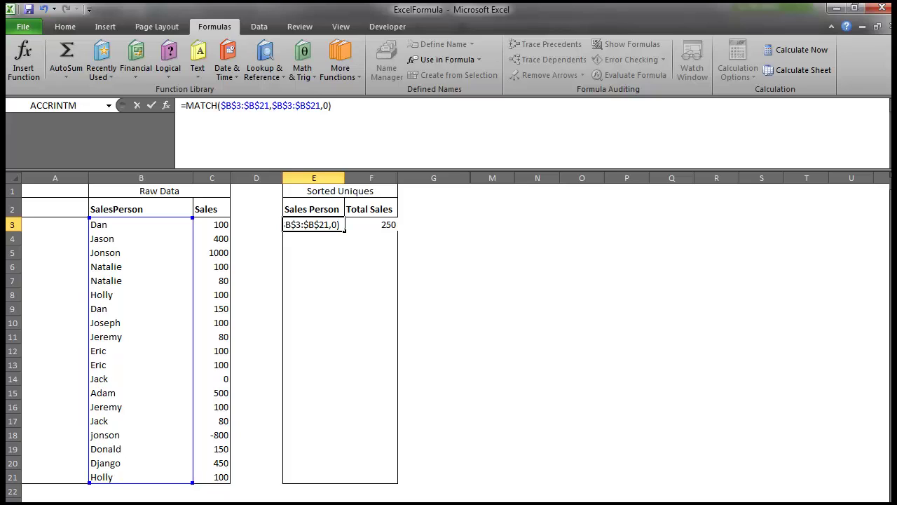
# Evaluate the whole MATCH formula in place to examine its array, then revert it and enter the formula in E3
pyautogui.hotkey('shift', 'Home')
pyautogui.hotkey('shift', 'Right')
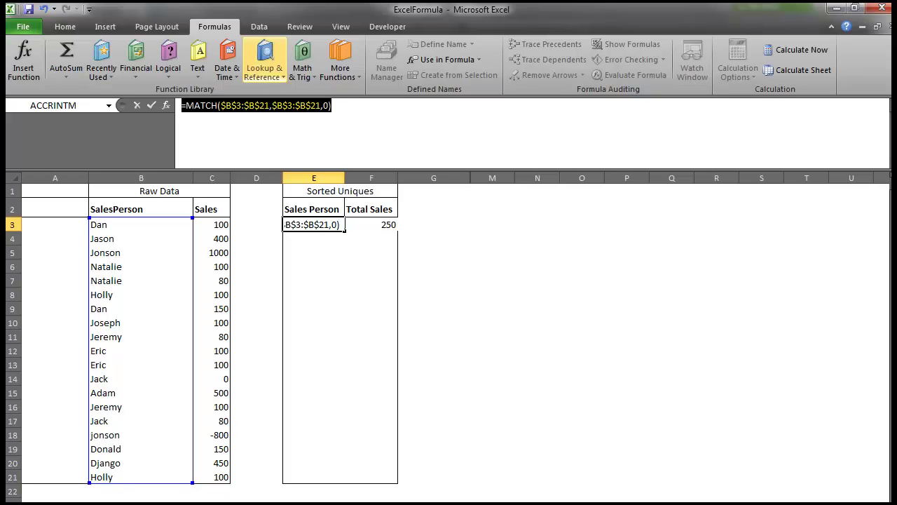
pyautogui.press('F9')
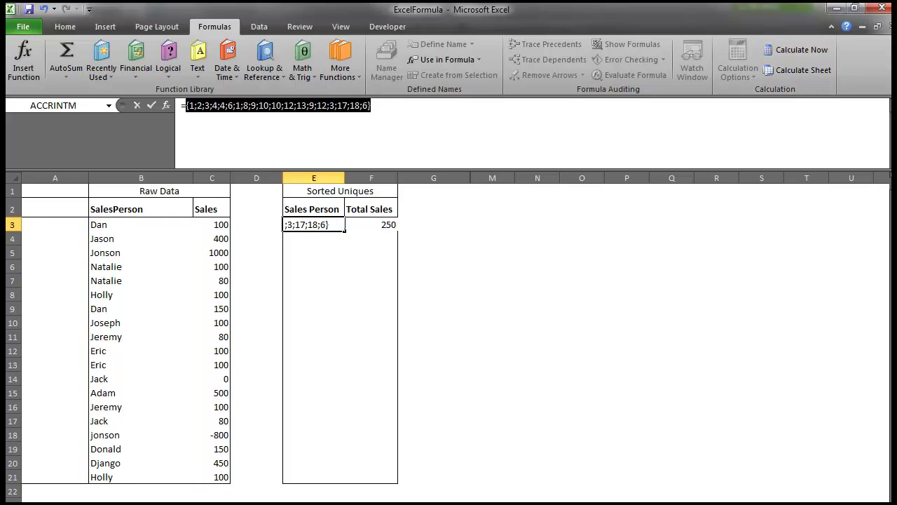
pyautogui.click(190, 105)
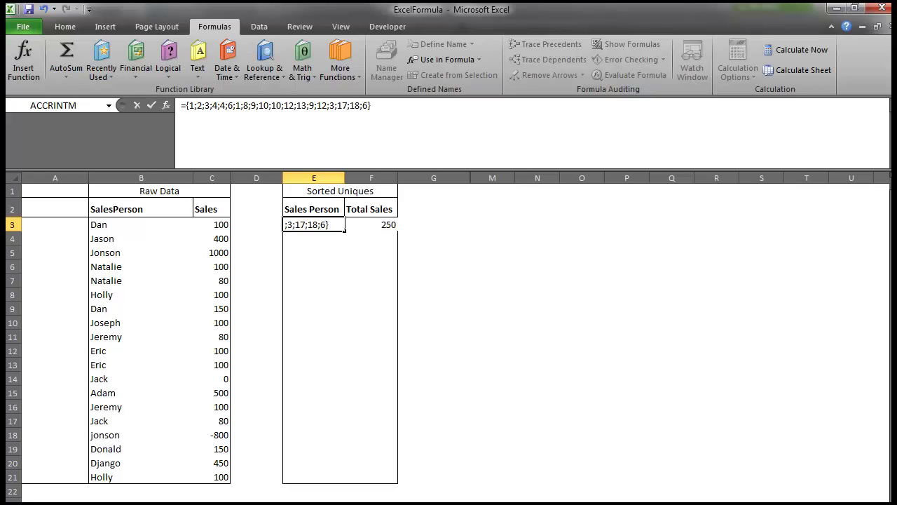
pyautogui.doubleClick(222, 105)
pyautogui.hotkey('ctrl', 'z')
pyautogui.press('Return')
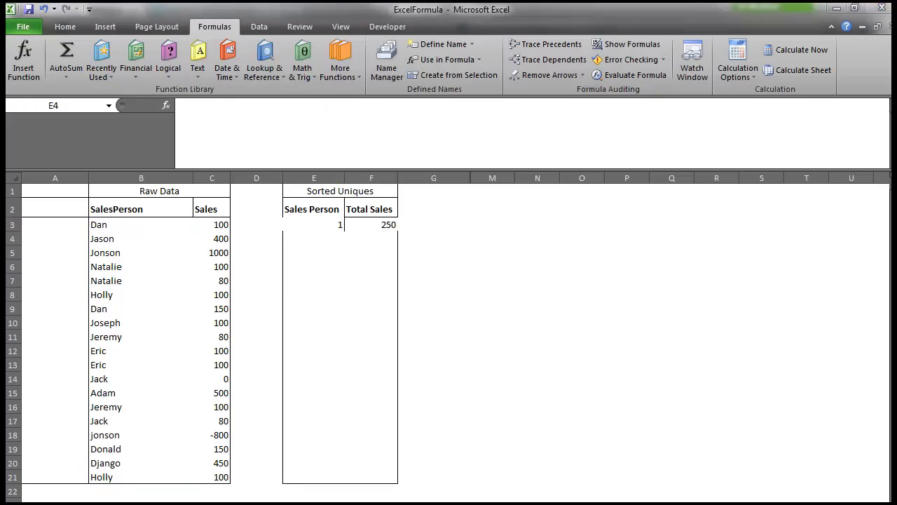
# Reopen the MATCH formula in E3, evaluate it in place to examine the positions of repeated salespeople, and revert to the formula
pyautogui.press('Up')
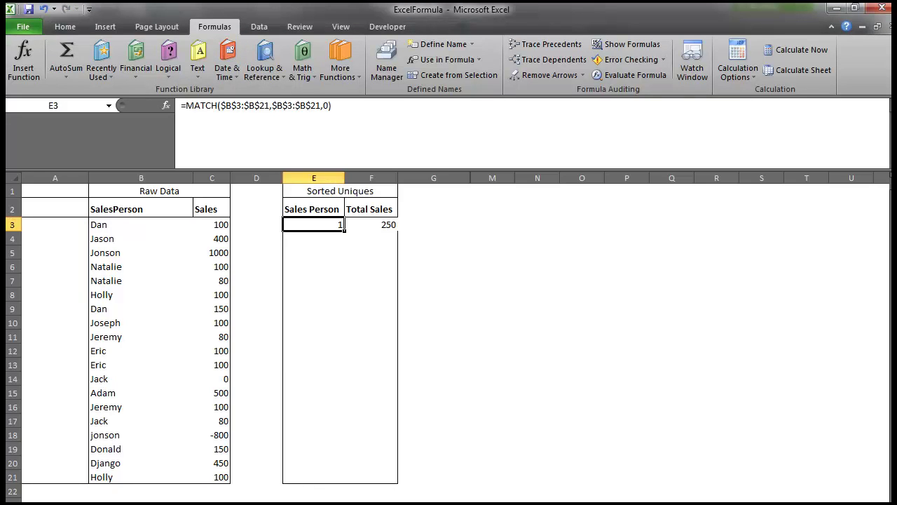
pyautogui.press('F2')
pyautogui.hotkey('shift', 'Home')
pyautogui.click(796, 50)
pyautogui.moveTo(190, 105); pyautogui.dragTo(251, 106)
pyautogui.click(219, 105)
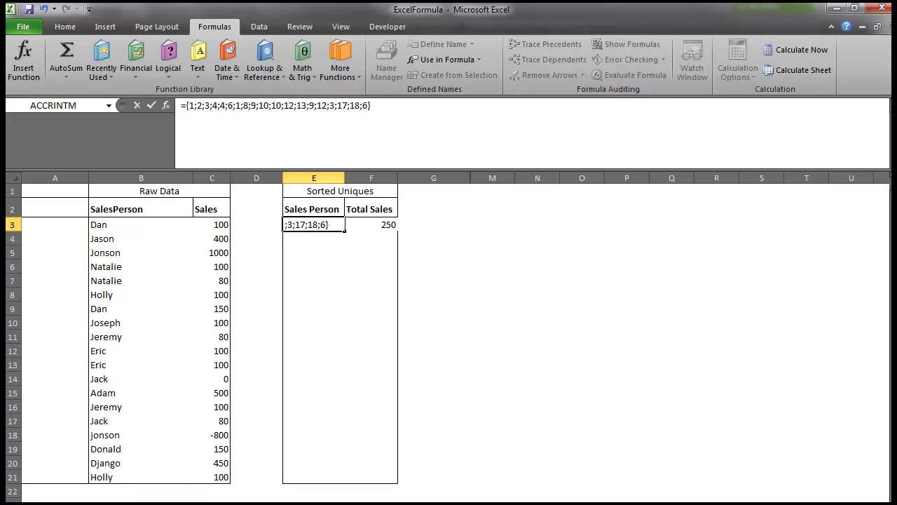
pyautogui.hotkey('shift', 'Left')
pyautogui.moveTo(264, 105); pyautogui.dragTo(281, 105)
pyautogui.hotkey('ctrl', 'z')
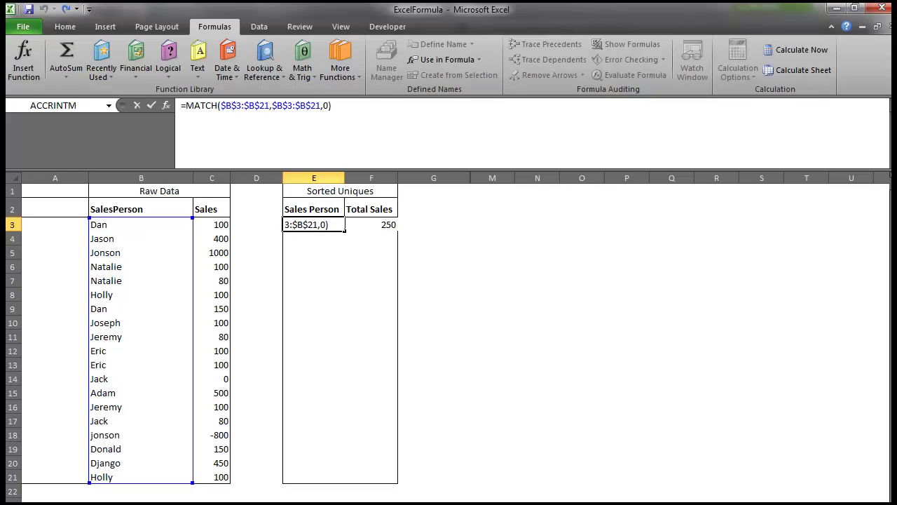
# Append the comparison >=Row(B3:B21)-row(B2) to the MATCH formula in E3
pyautogui.write('>=Row(')
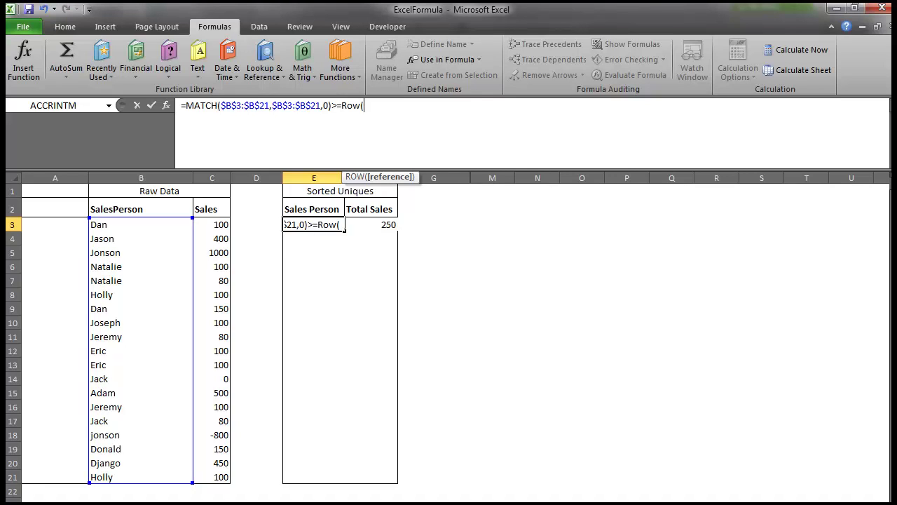
pyautogui.moveTo(141, 224); pyautogui.dragTo(141, 477)
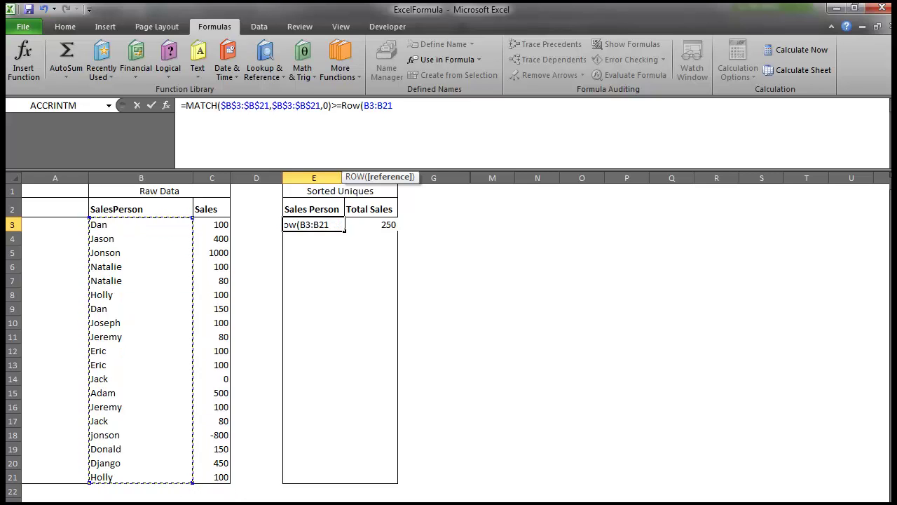
pyautogui.write(')')
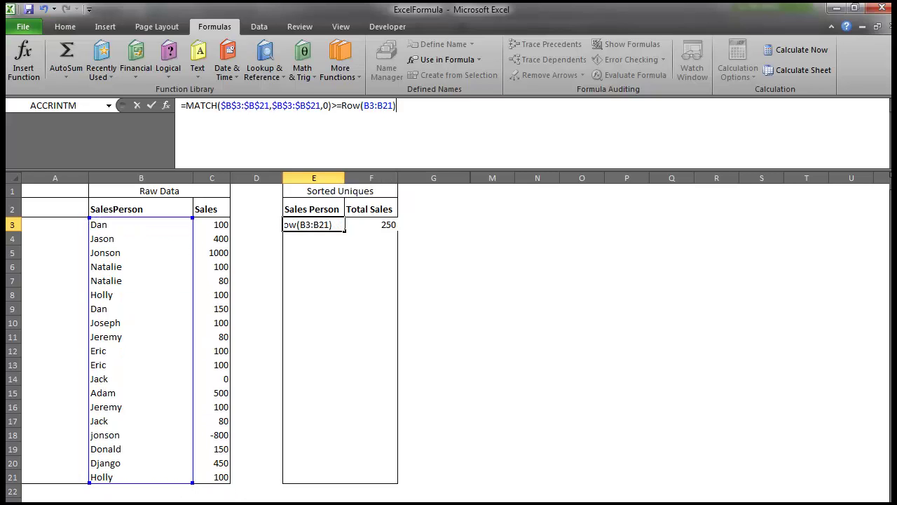
pyautogui.write('-row(')
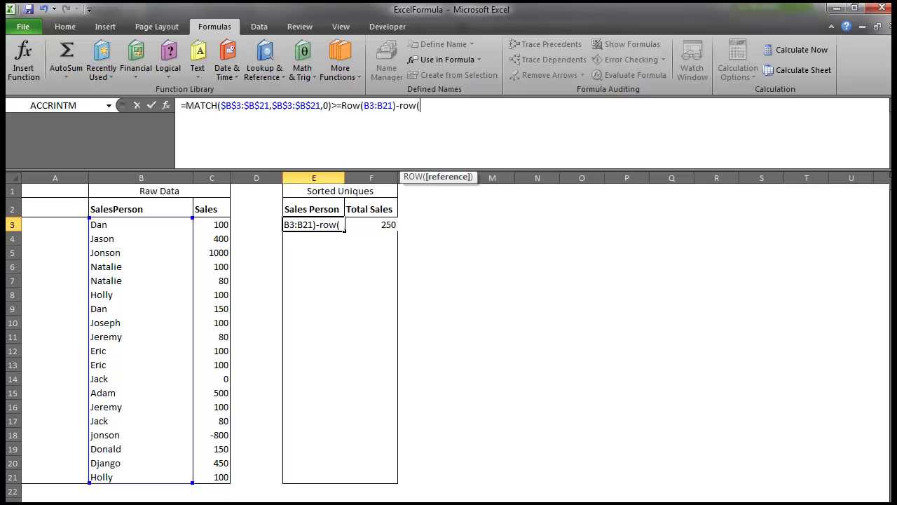
pyautogui.click(141, 208)
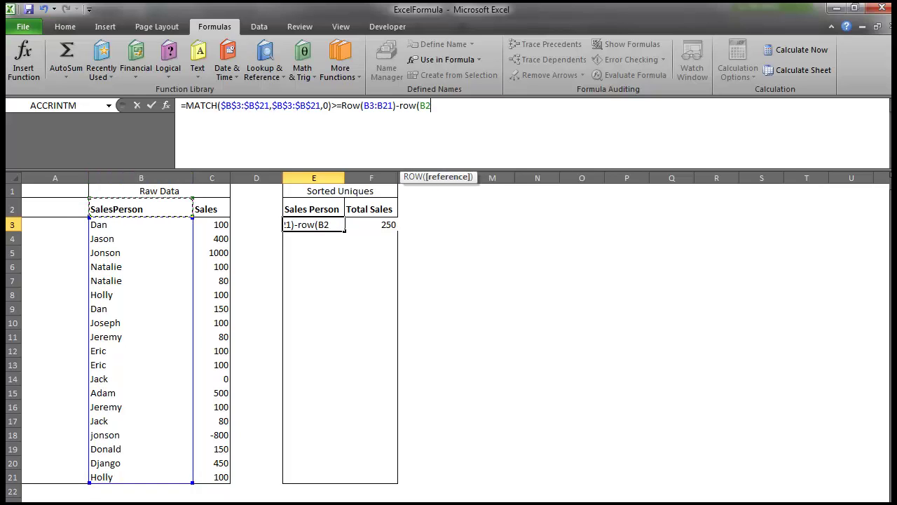
pyautogui.write(')')
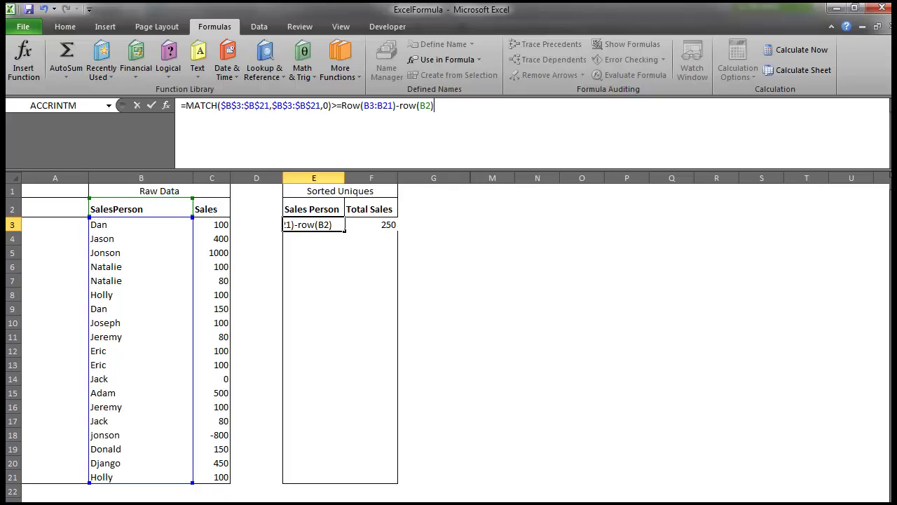
# Evaluate only the Row(B3:B21)-row(B2) part in place to examine its array, and revert it
pyautogui.moveTo(342, 106); pyautogui.dragTo(435, 106)
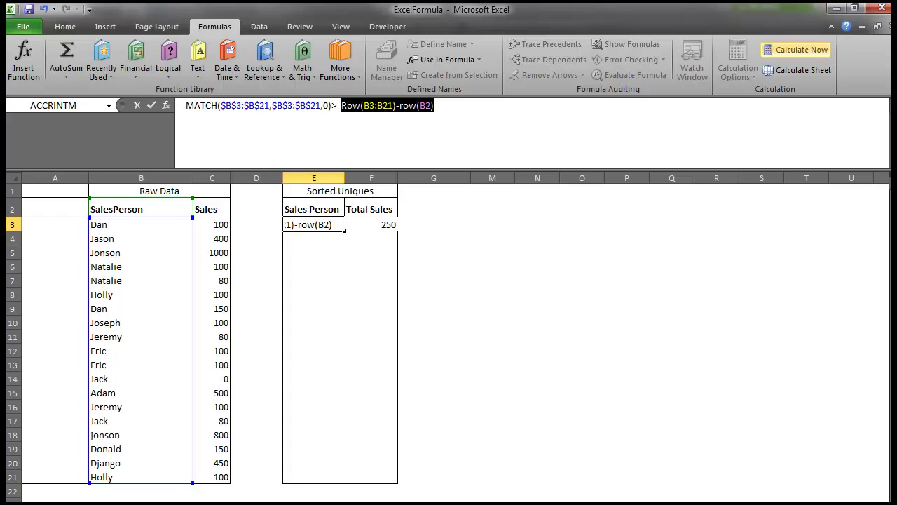
pyautogui.press('F9')
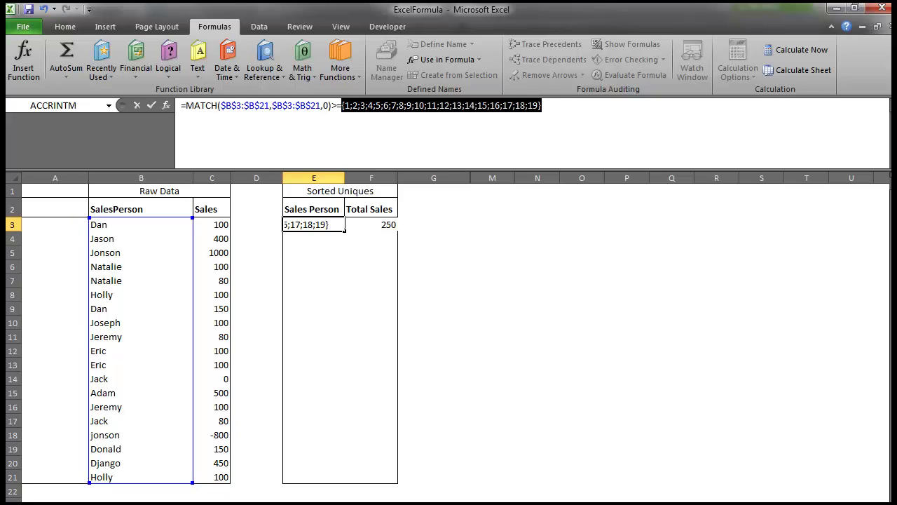
pyautogui.hotkey('ctrl', 'z')
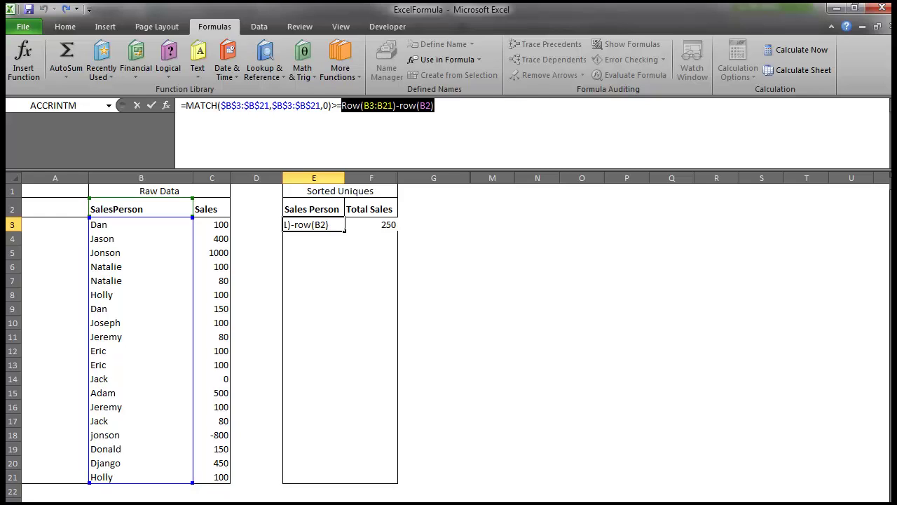
# Make the B3:B21 and B2 references in the ROW functions absolute and enclose the row subtraction in parentheses
pyautogui.moveTo(370, 106); pyautogui.dragTo(387, 106)
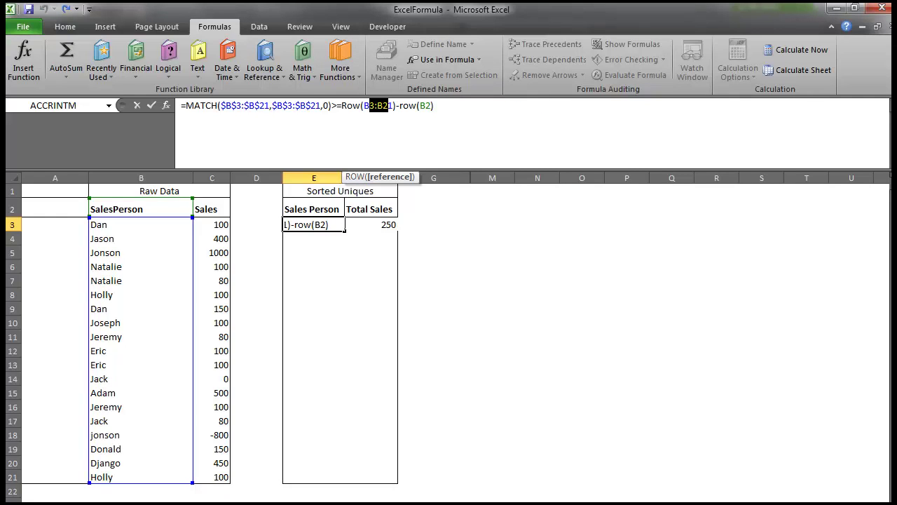
pyautogui.press('F4')
pyautogui.moveTo(440, 105); pyautogui.dragTo(450, 106)
pyautogui.press('F4')
pyautogui.click(342, 106)
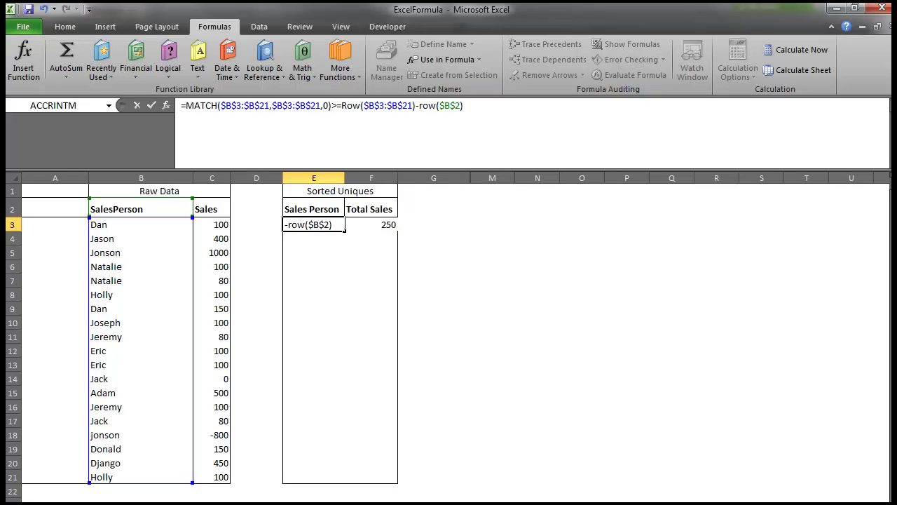
pyautogui.write('(')
pyautogui.press('End')
pyautogui.write(')')
# Evaluate the full MATCH comparison in place, examine the TRUE/FALSE array for first occurrences, and revert to the formula
pyautogui.moveTo(471, 105); pyautogui.dragTo(181, 106)
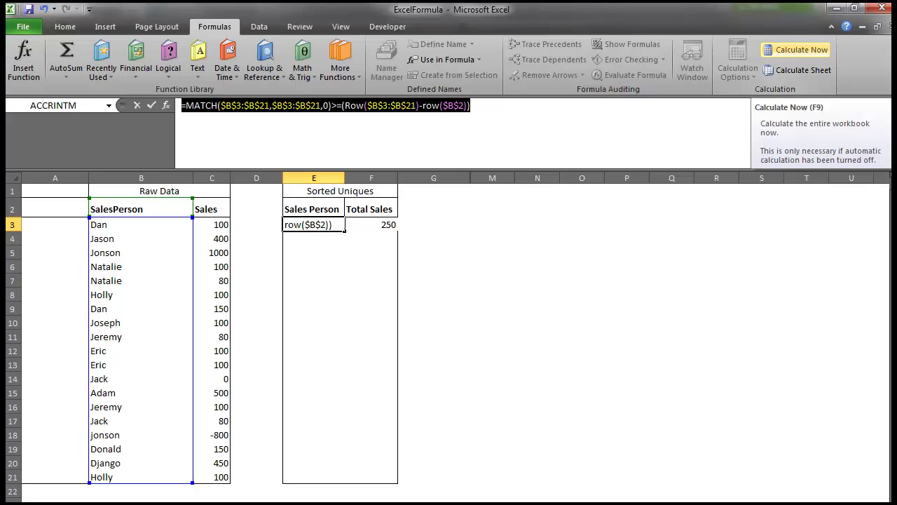
pyautogui.press('F9')
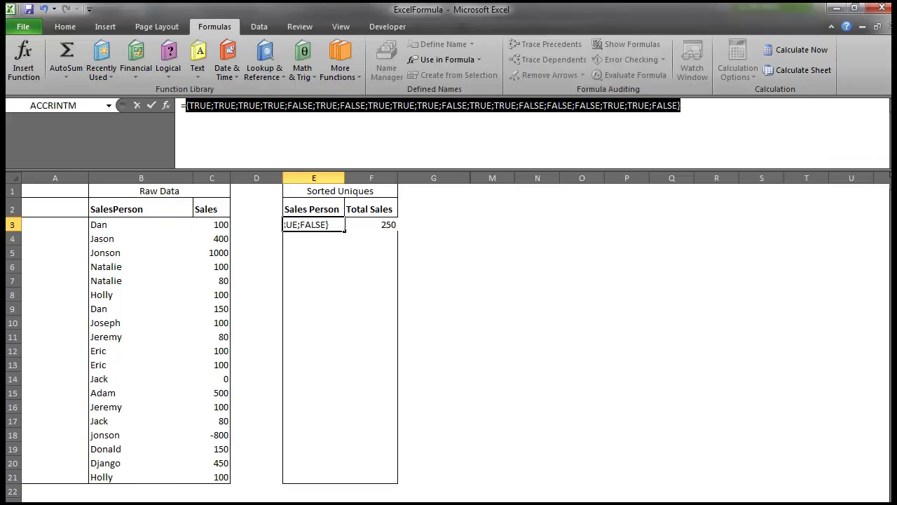
pyautogui.click(682, 105)
pyautogui.moveTo(201, 105); pyautogui.dragTo(269, 105)
pyautogui.click(270, 106)
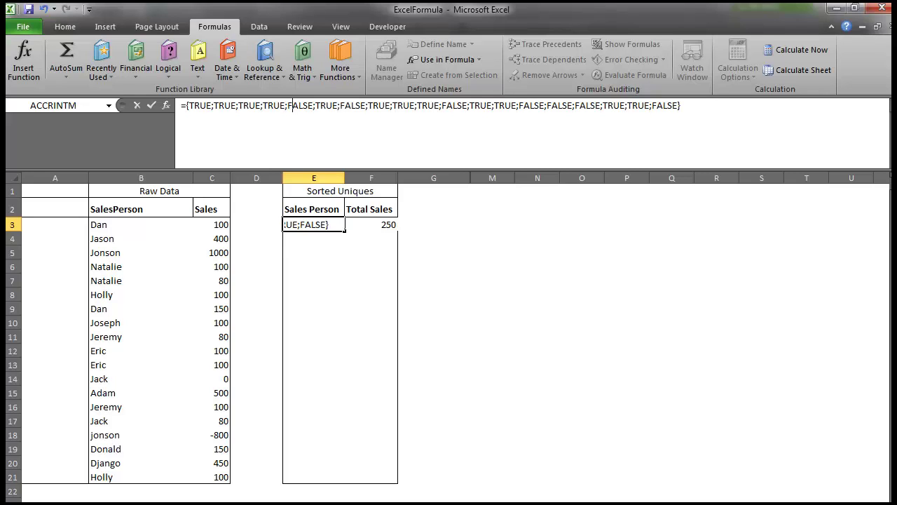
pyautogui.hotkey('ctrl', 'z')
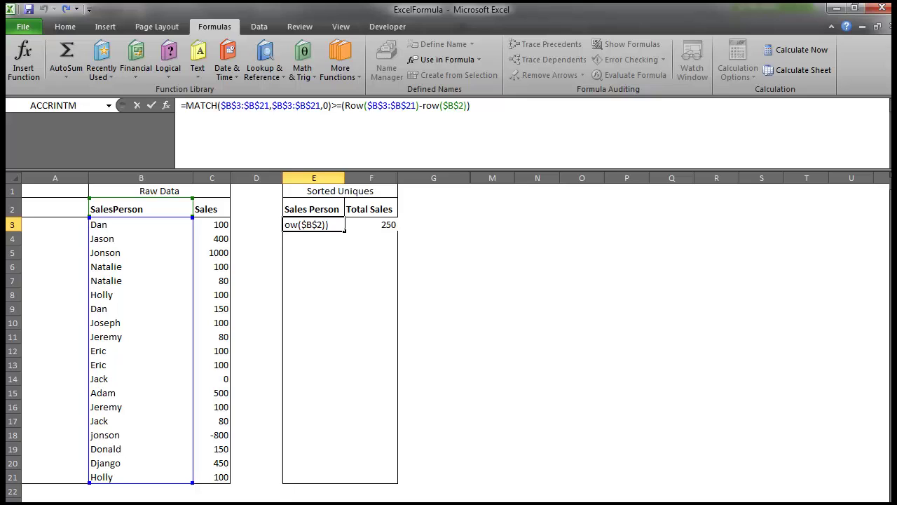
# Insert 1/ in front of MATCH, check the resulting array by evaluating it in place, and revert to the formula
pyautogui.write('1')
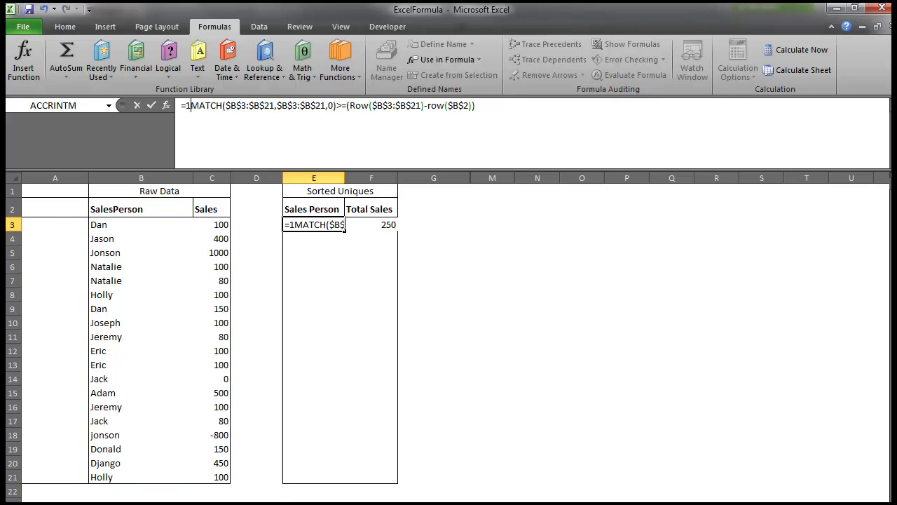
pyautogui.write('/')
pyautogui.moveTo(186, 106); pyautogui.dragTo(481, 106)
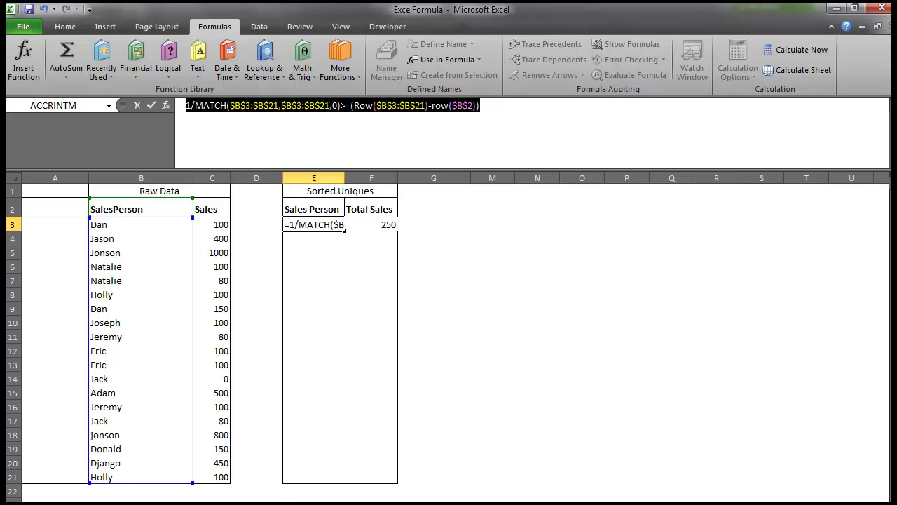
pyautogui.click(797, 50)
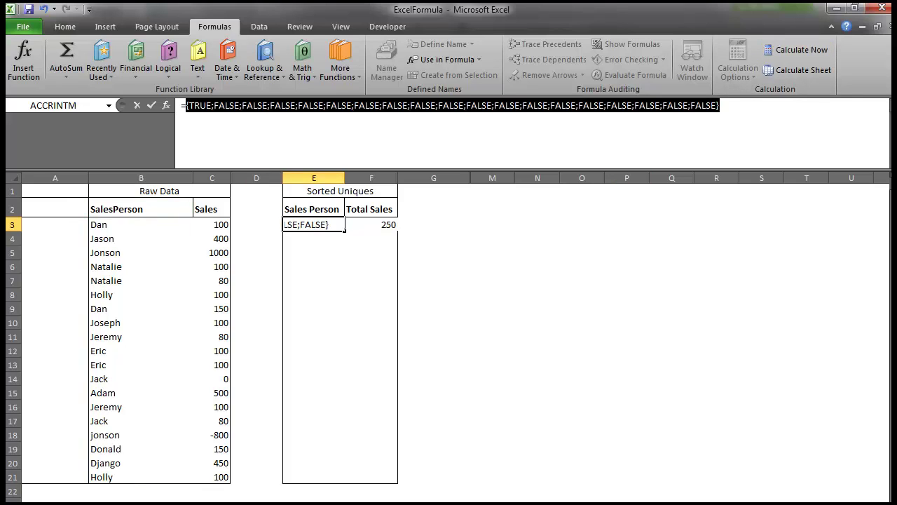
pyautogui.hotkey('ctrl', 'z')
# Enclose the entire MATCH comparison after 1/ in parentheses so that 1 is divided by its result
pyautogui.click(195, 106)
pyautogui.write('(')
pyautogui.press('End')
pyautogui.write(')')
# Evaluate the whole 1/(MATCH comparison) formula in place and examine how unique and repeated salespeople are represented in the array
pyautogui.moveTo(185, 105); pyautogui.dragTo(486, 106)
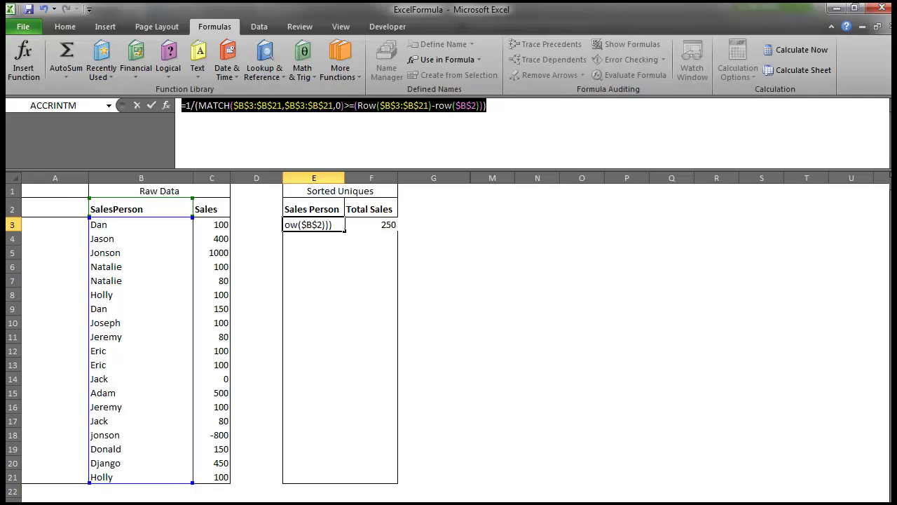
pyautogui.press('F9')
pyautogui.click(535, 106)
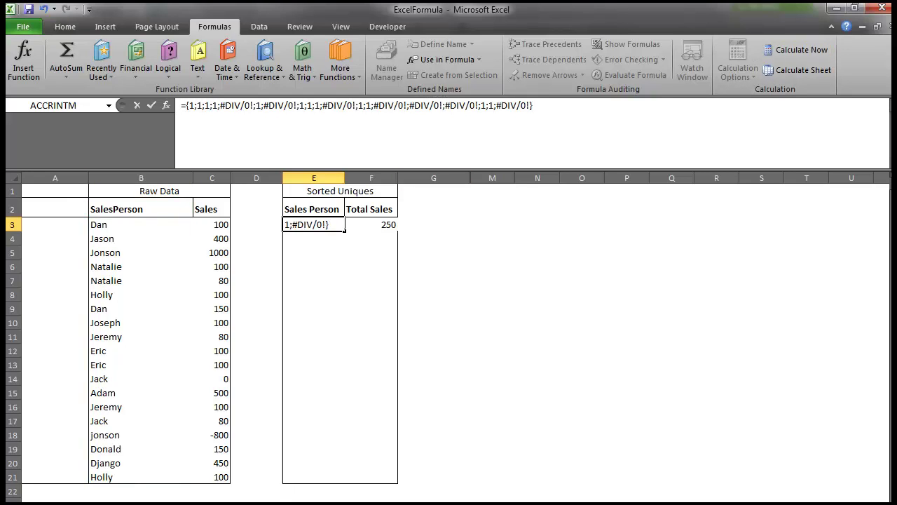
pyautogui.moveTo(189, 106); pyautogui.dragTo(232, 106)
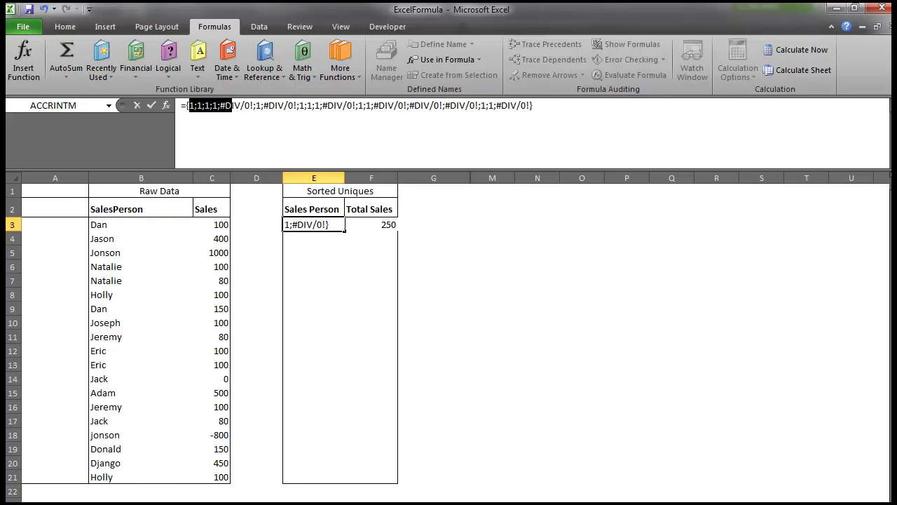
pyautogui.click(232, 106)
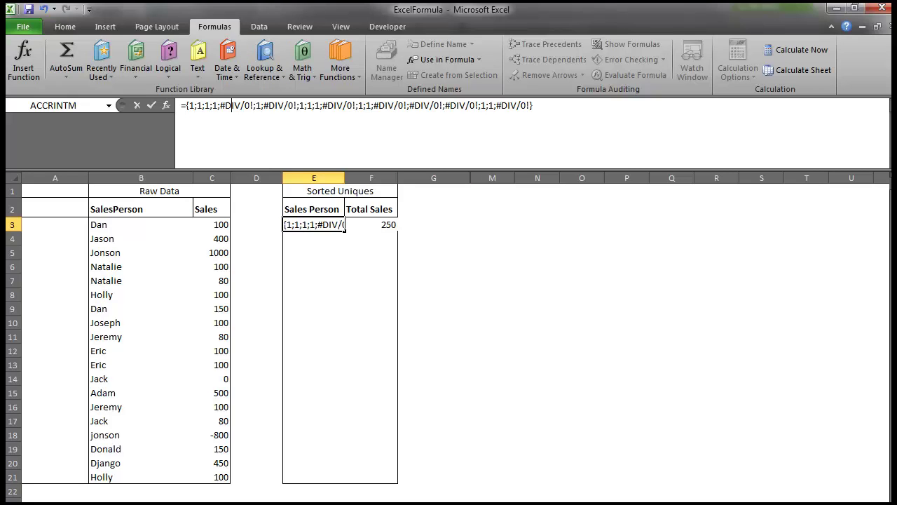
# Revert the evaluated array in E3 to its formula and commit it, and copy the SUMIF expression from F3
pyautogui.hotkey('ctrl', 'z')
pyautogui.press('Return')
pyautogui.press('Right')
pyautogui.press('Up')
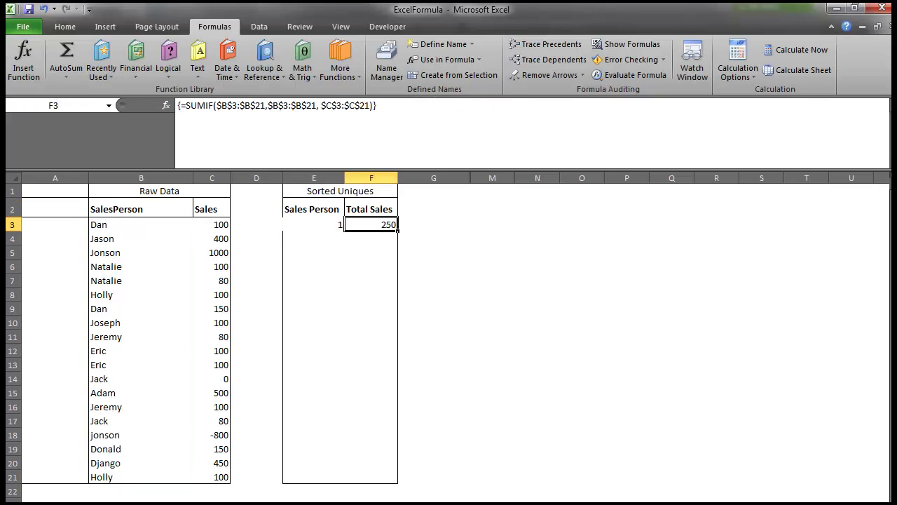
pyautogui.moveTo(376, 106); pyautogui.dragTo(186, 106)
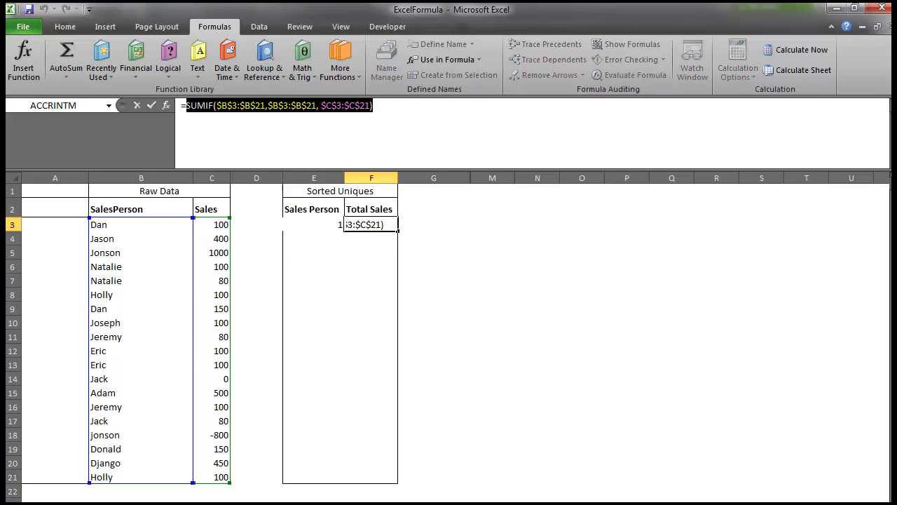
pyautogui.press('Return')
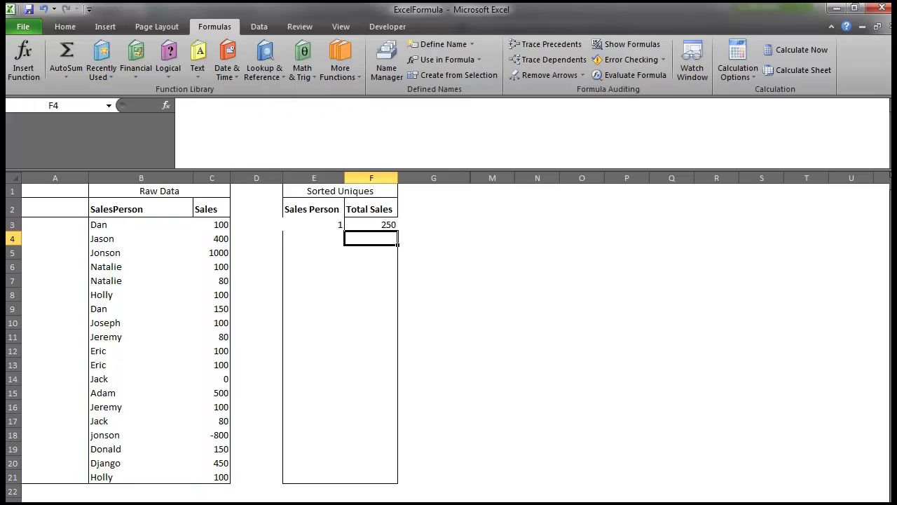
# Multiply the 1/(MATCH comparison) formula in E3 by SUMIF($B$3:$B$21,$B$3:$B$21, $C$3:$C$21)
pyautogui.click(313, 224)
pyautogui.click(527, 107)
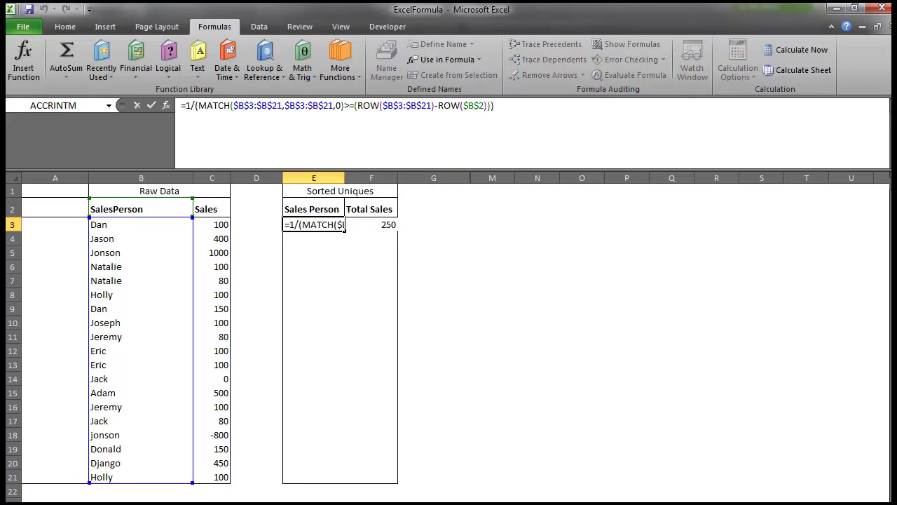
pyautogui.write('*')
pyautogui.hotkey('ctrl', 'v')
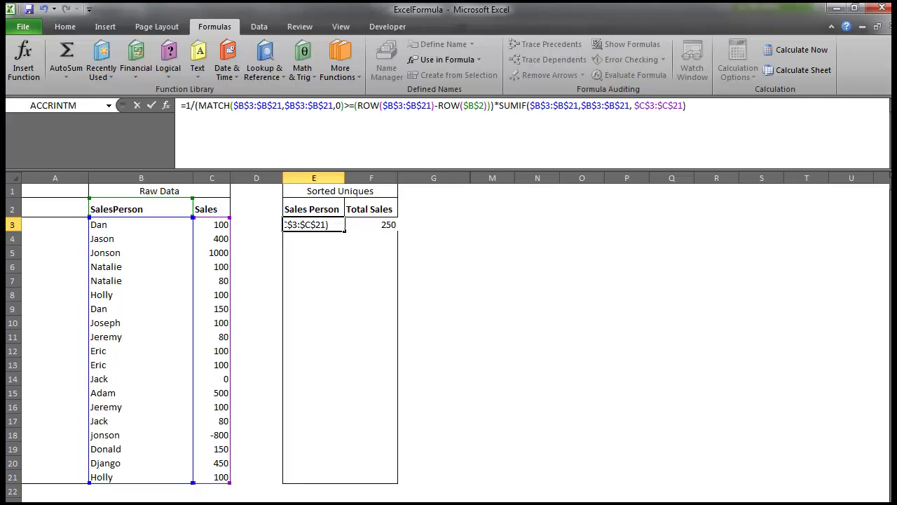
# Evaluate the whole multiplied formula in place, examine the totals and errors in its array, and revert to the formula
pyautogui.hotkey('shift', 'Home')
pyautogui.press('F9')
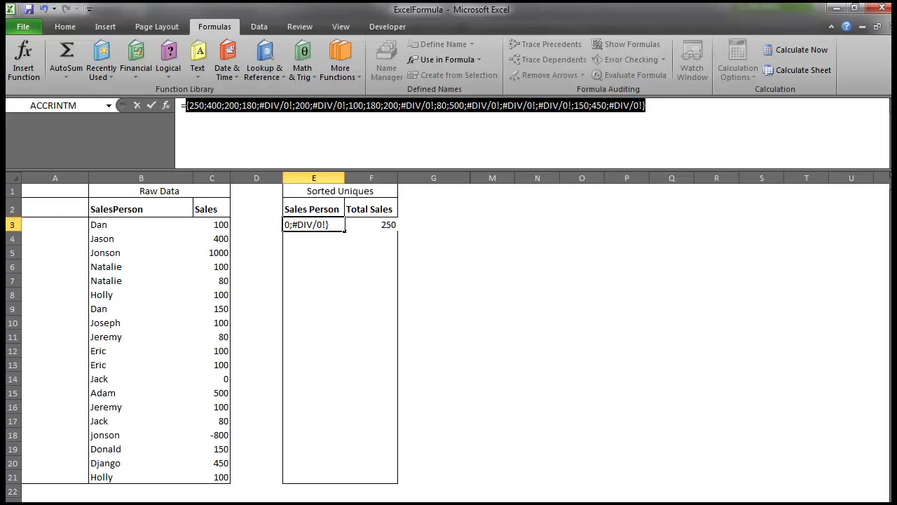
pyautogui.hotkey('ctrl', 'z')
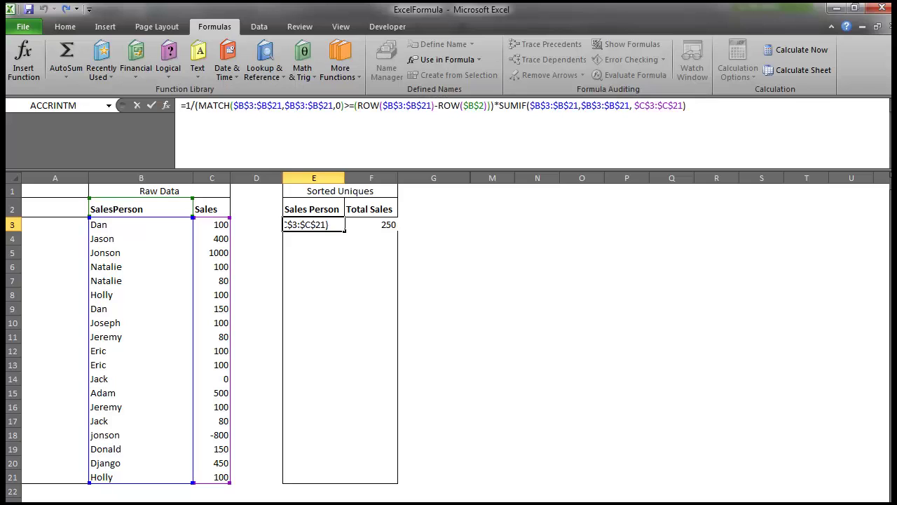
# Wrap the whole formula in E3 in IFERROR with an empty string "" as the error value
pyautogui.write('IFERROR(')
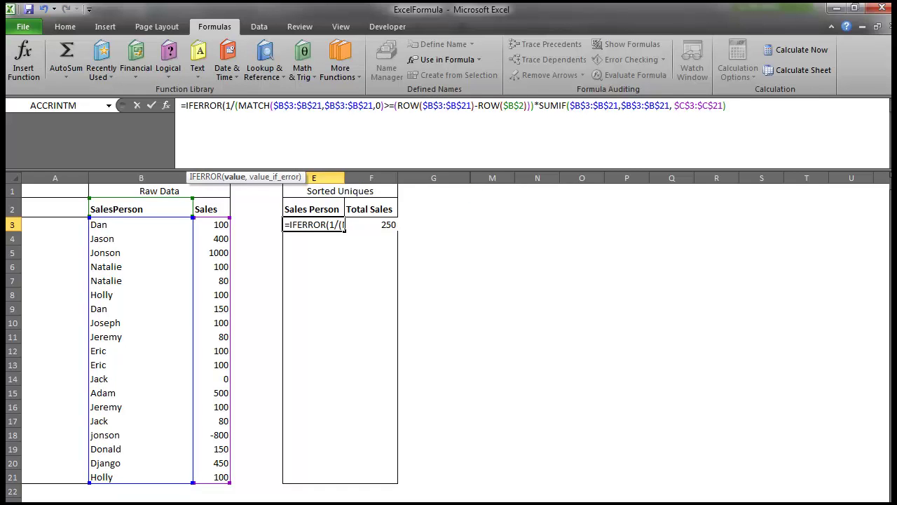
pyautogui.press('End')
pyautogui.write(',"")')
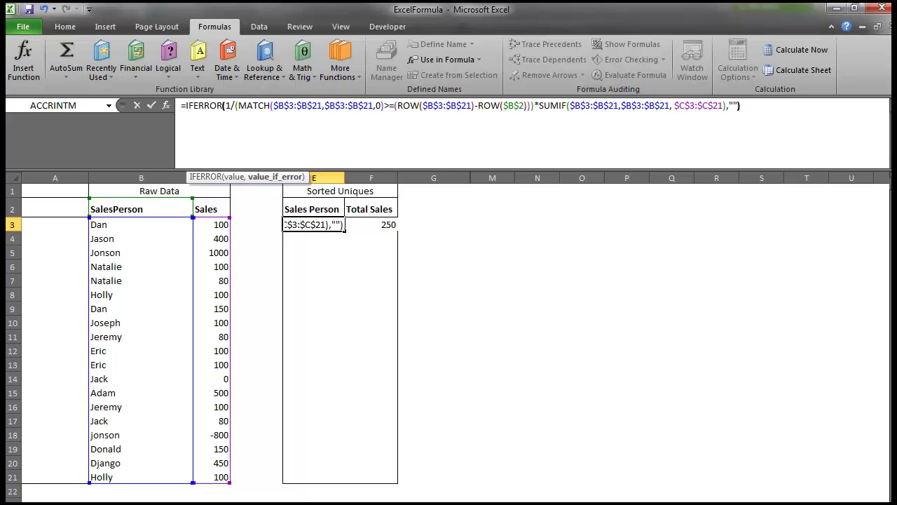
# Evaluate the complete IFERROR formula in place, examine how repeated salespeople are represented, and revert to the formula
pyautogui.moveTo(727, 106); pyautogui.dragTo(180, 106)
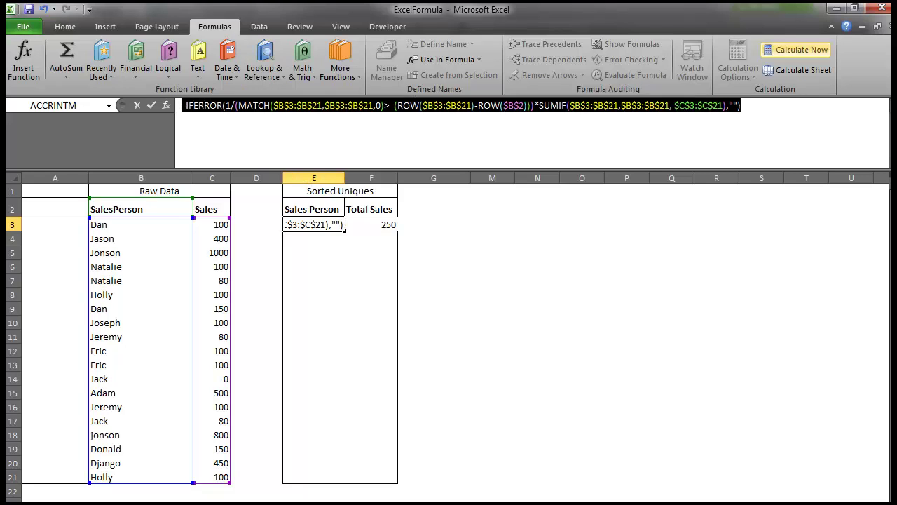
pyautogui.press('F9')
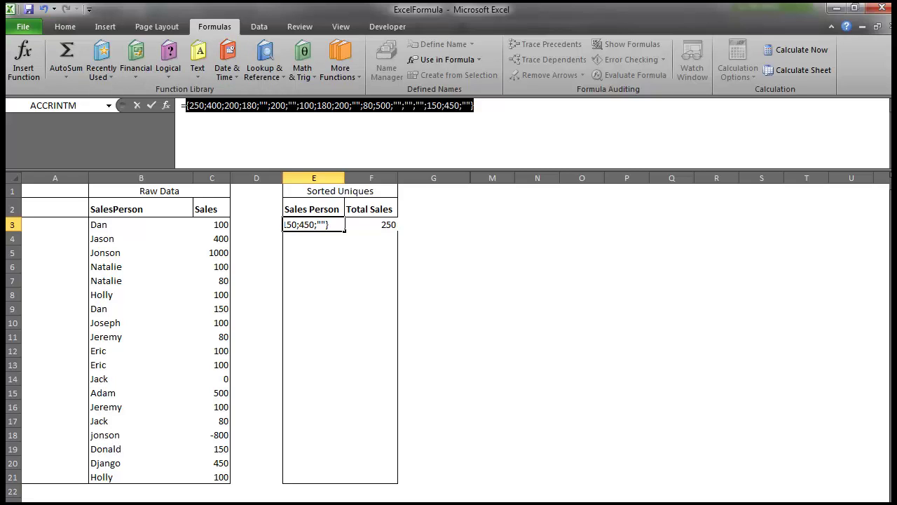
pyautogui.hotkey('ctrl', 'z')
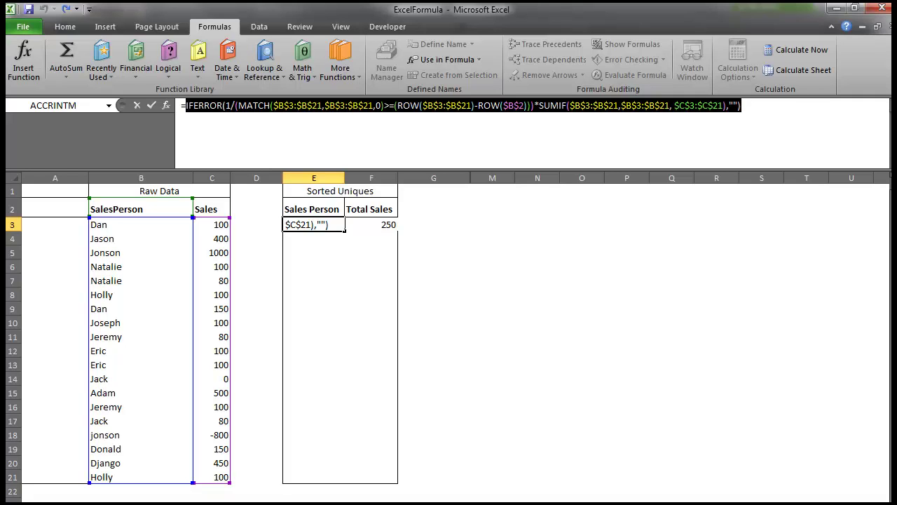
# Nest the IFERROR expression in LARGE as its array, with rows($D$3:d3) as the k argument
pyautogui.click(186, 106)
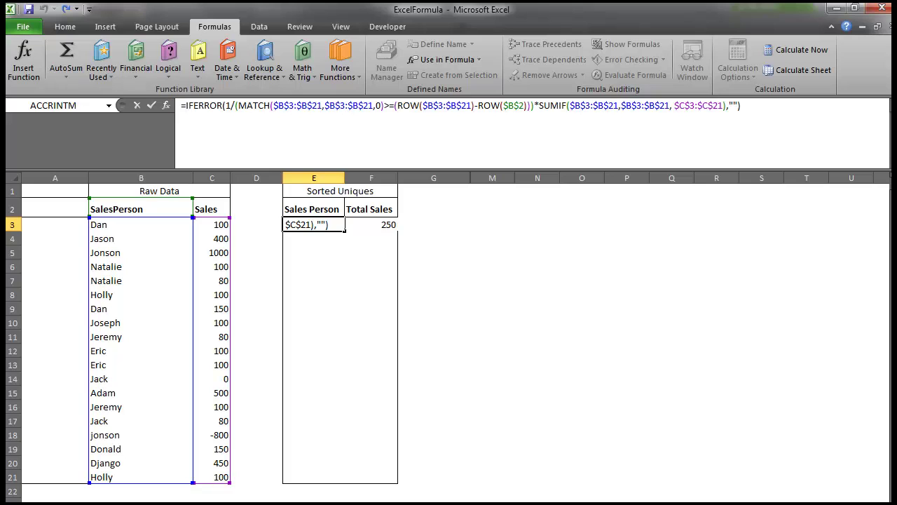
pyautogui.write('Large')
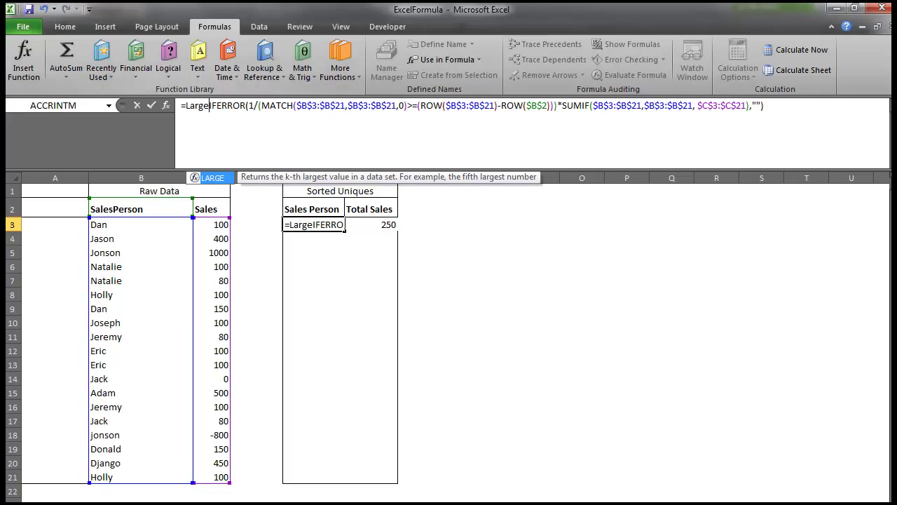
pyautogui.write('(')
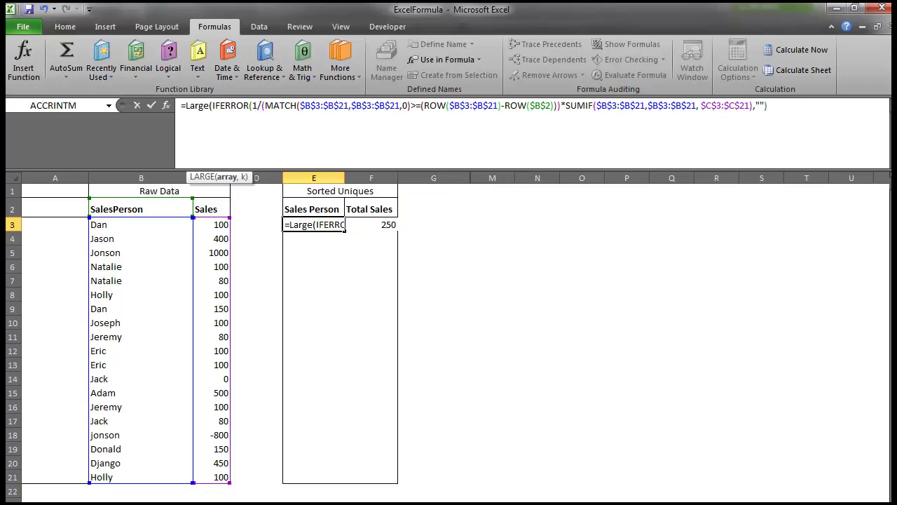
pyautogui.write(',')
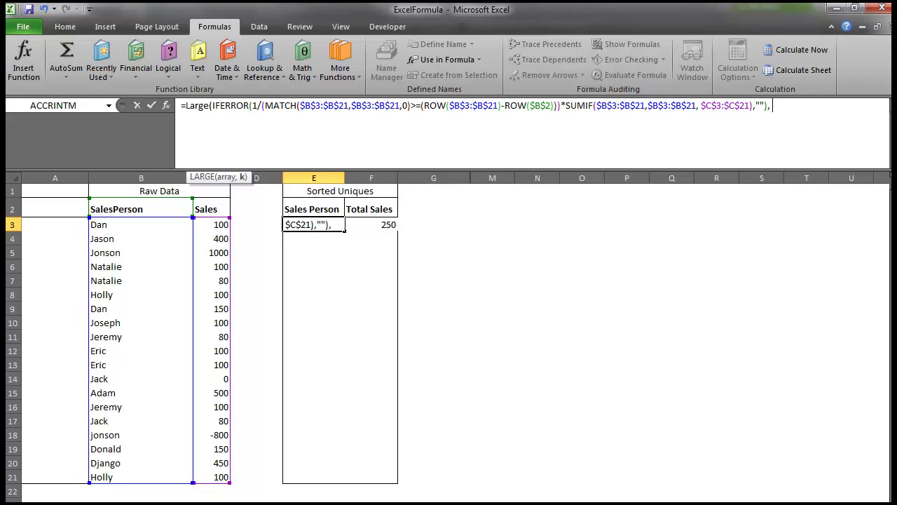
pyautogui.write(' rows')
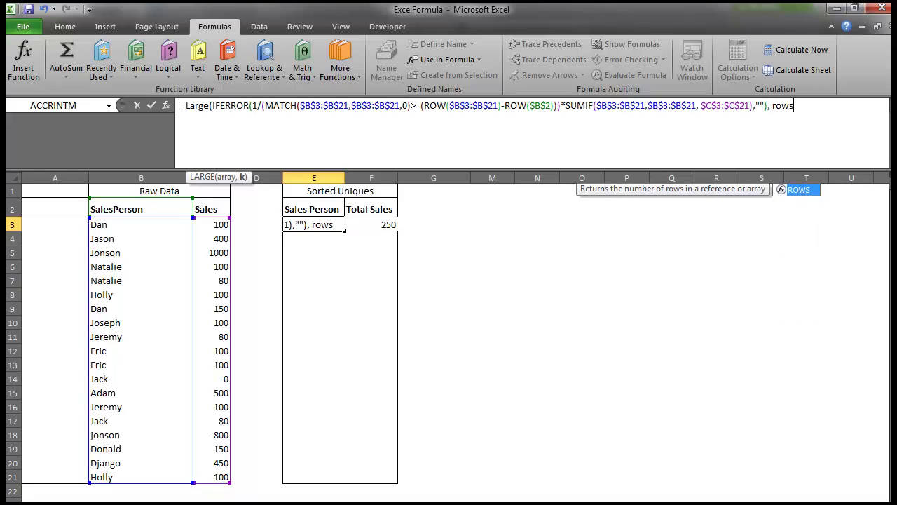
pyautogui.write('(d3:d3)')
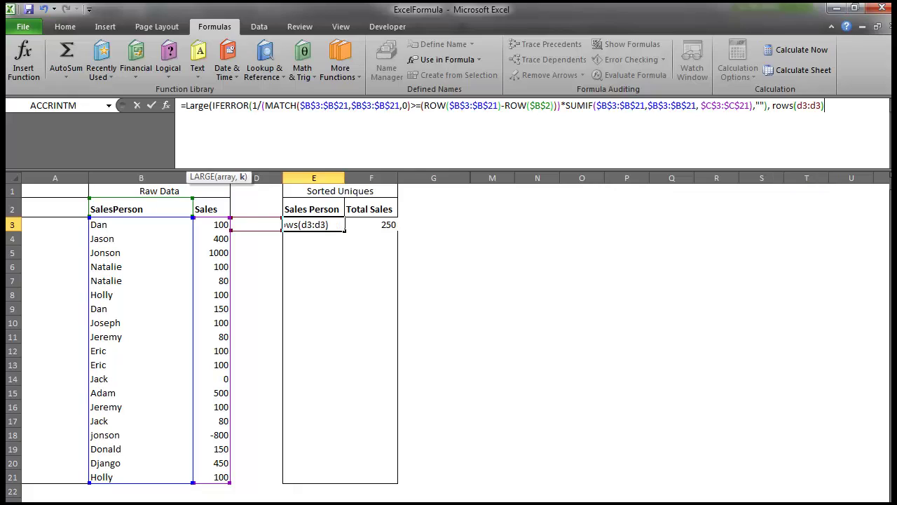
pyautogui.press('BackSpace')
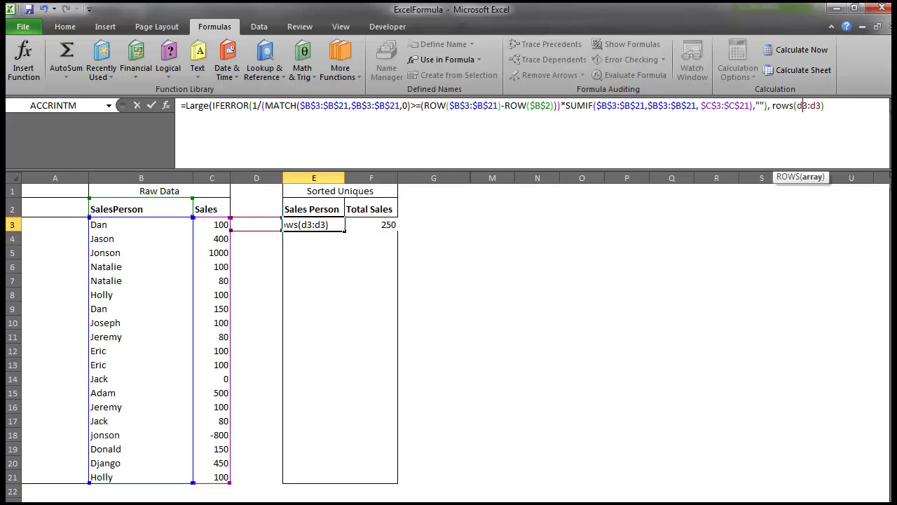
pyautogui.press('F4')
# Evaluate only the rows($D$3:d3) argument in place to check the k value, and revert to the formula
pyautogui.moveTo(773, 106); pyautogui.dragTo(836, 105)
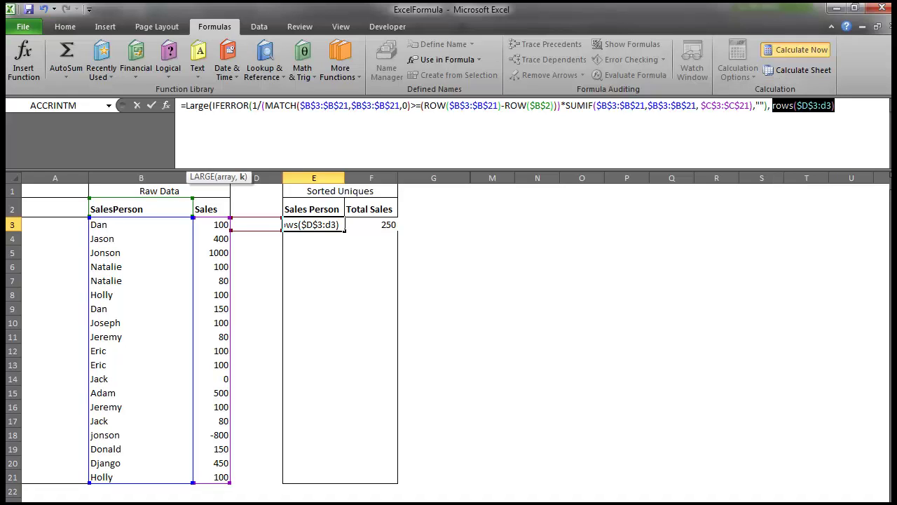
pyautogui.click(800, 49)
pyautogui.hotkey('ctrl', 'z')
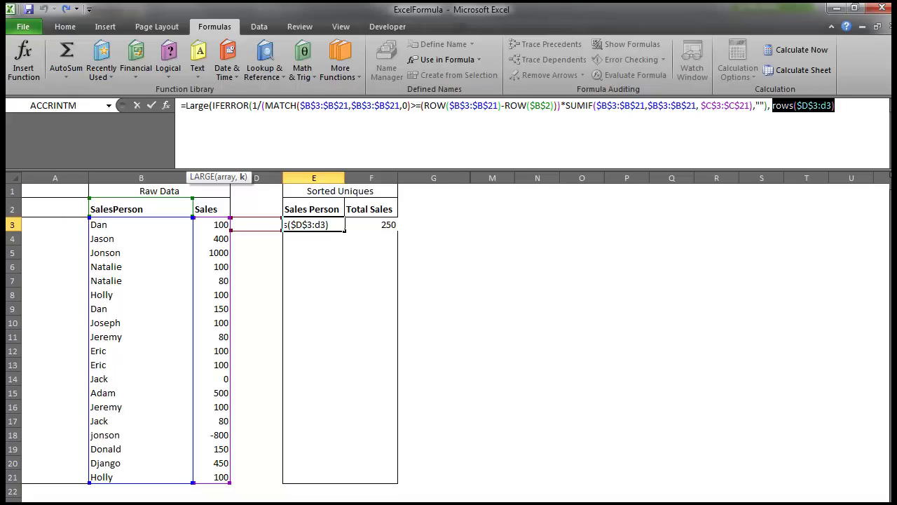
# Close the LARGE function's parenthesis and enter the formula in E3 as an array formula
pyautogui.click(837, 106)
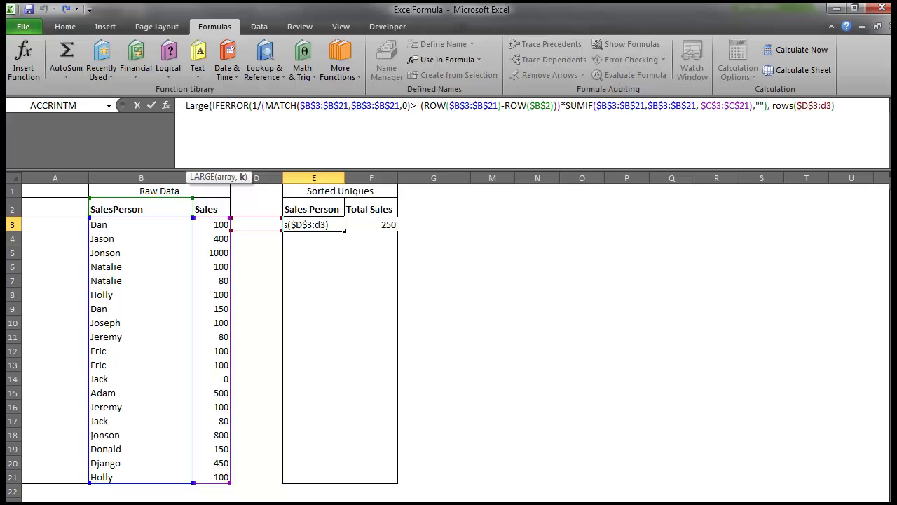
pyautogui.write(')')
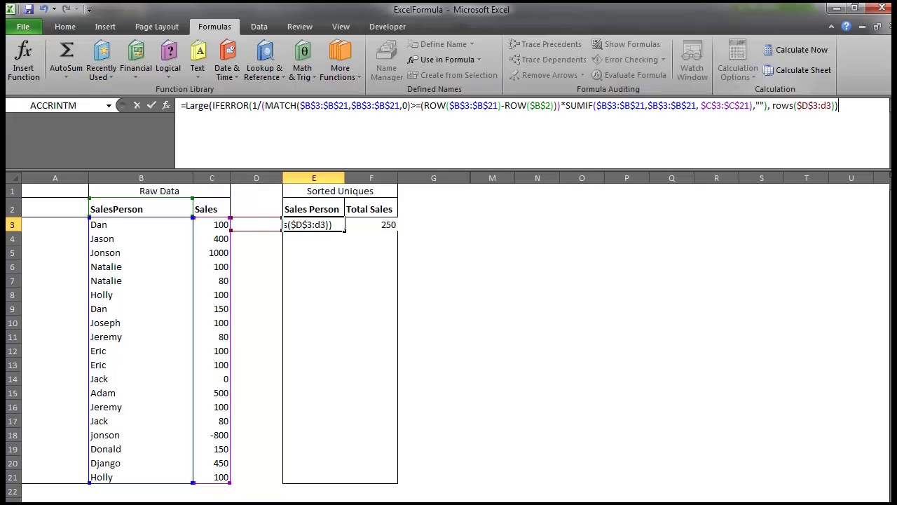
pyautogui.hotkey('ctrl', 'shift', 'Return')
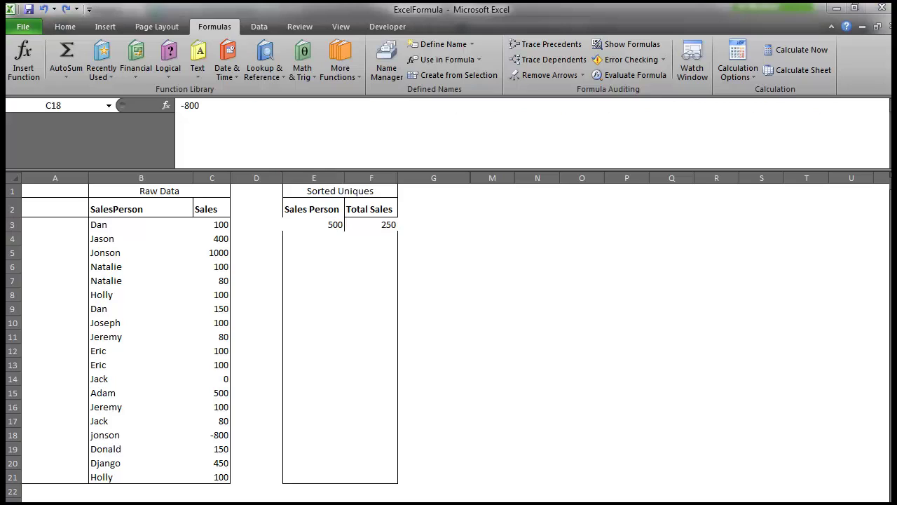
# Compare the same salesperson's two records in rows 5 and 18, and set the sales value in C18 to 0
pyautogui.moveTo(141, 253); pyautogui.dragTo(212, 252)
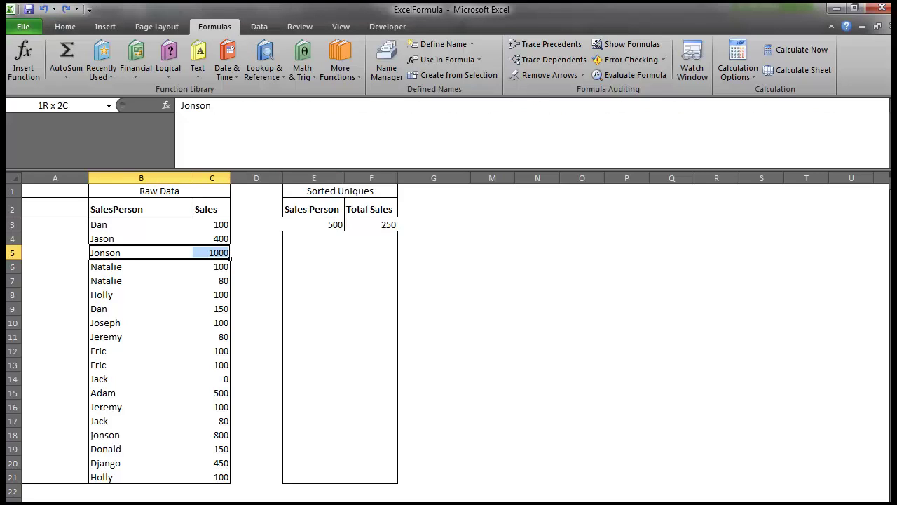
pyautogui.click(141, 435)
pyautogui.moveTo(141, 434); pyautogui.dragTo(212, 434)
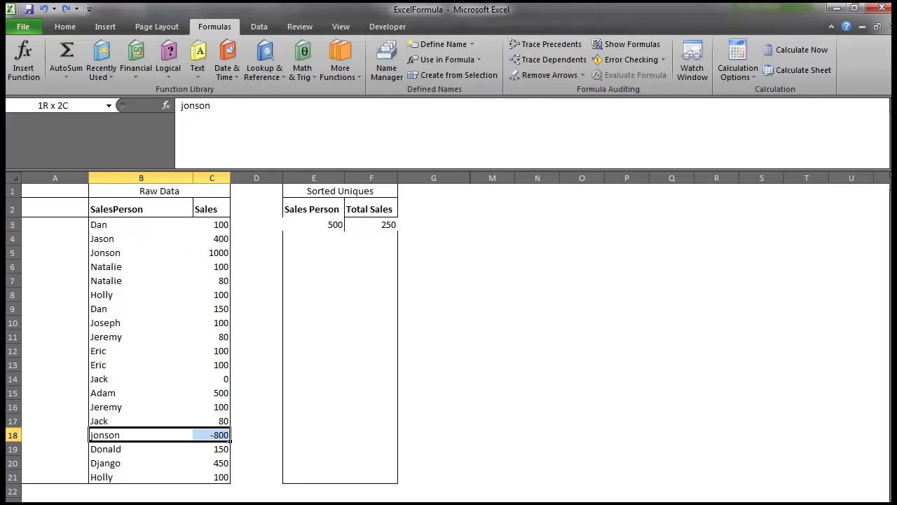
pyautogui.click(211, 435)
pyautogui.write('0')
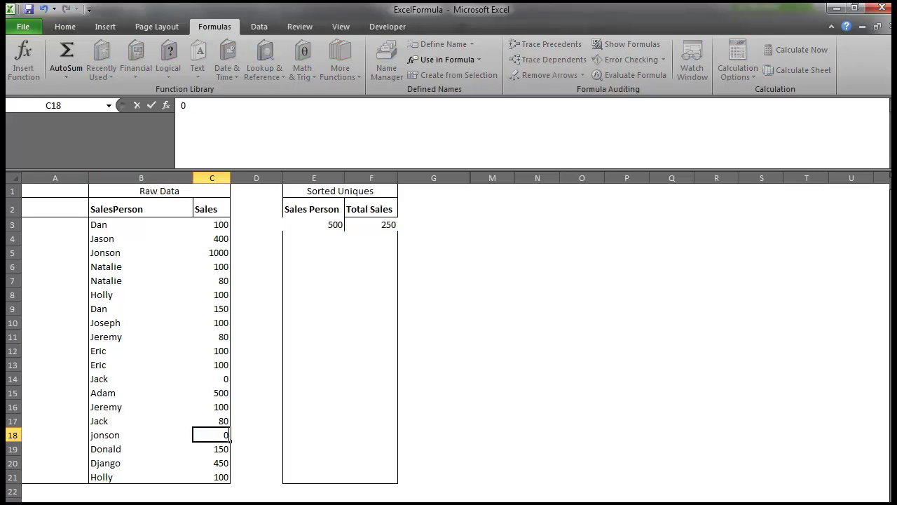
pyautogui.press('Return')
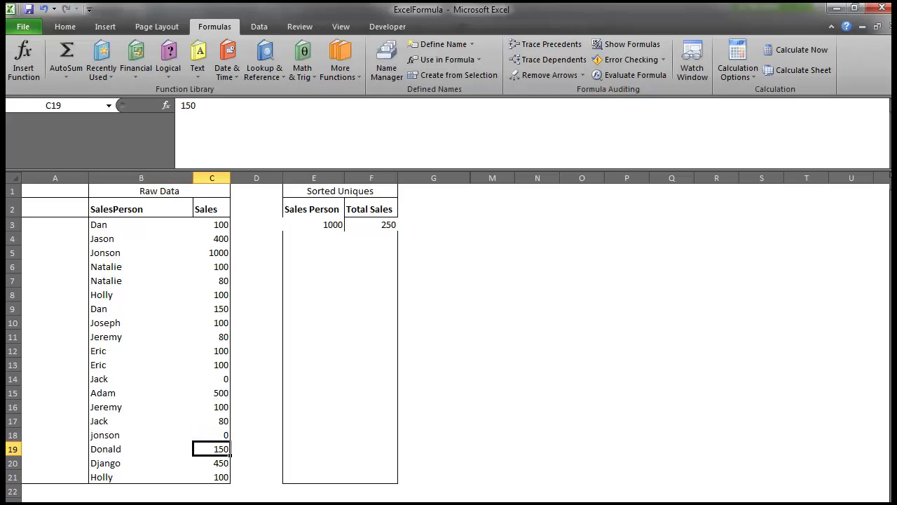
# Compare the LARGE result in E3 with the salesperson record in B5:C5
pyautogui.click(313, 238)
pyautogui.click(314, 225)
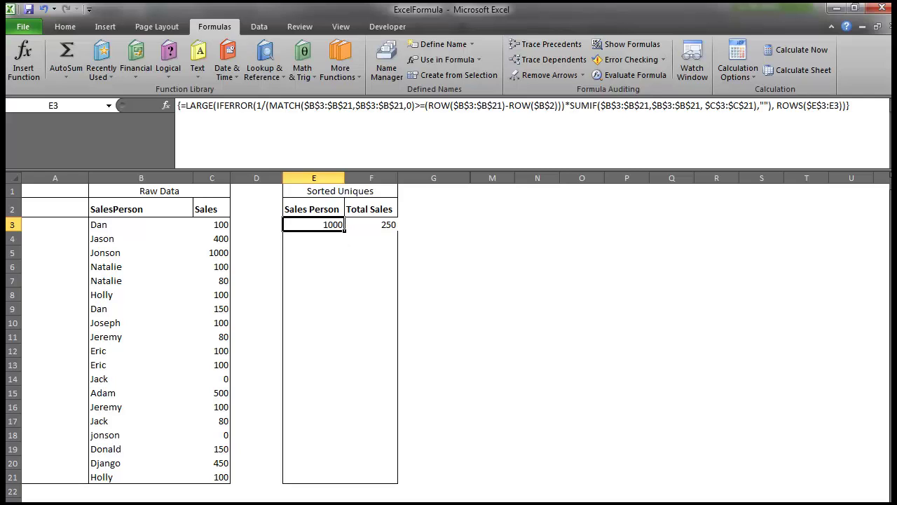
pyautogui.moveTo(141, 253); pyautogui.dragTo(212, 253)
# Wrap the LARGE formula in E3 in a MATCH function, reusing LARGE's complete IFERROR expression as the lookup array
pyautogui.click(313, 224)
pyautogui.click(185, 105)
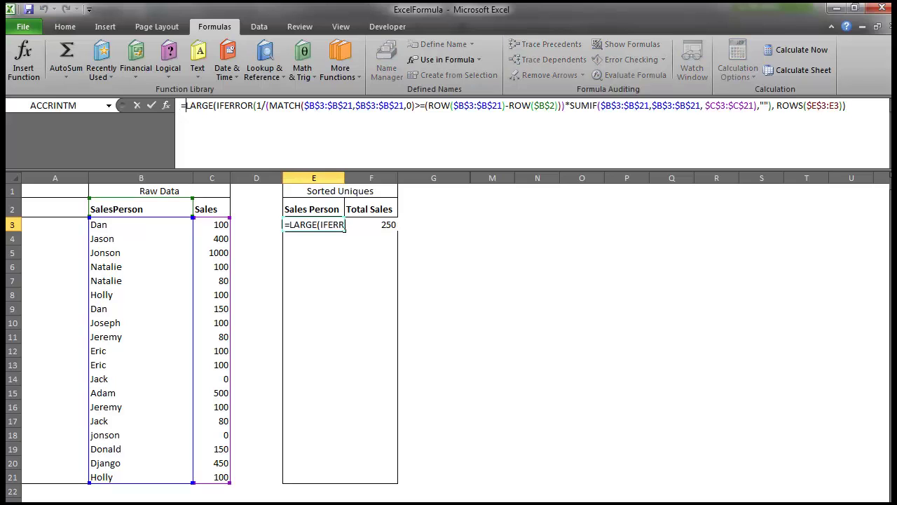
pyautogui.write('Match(')
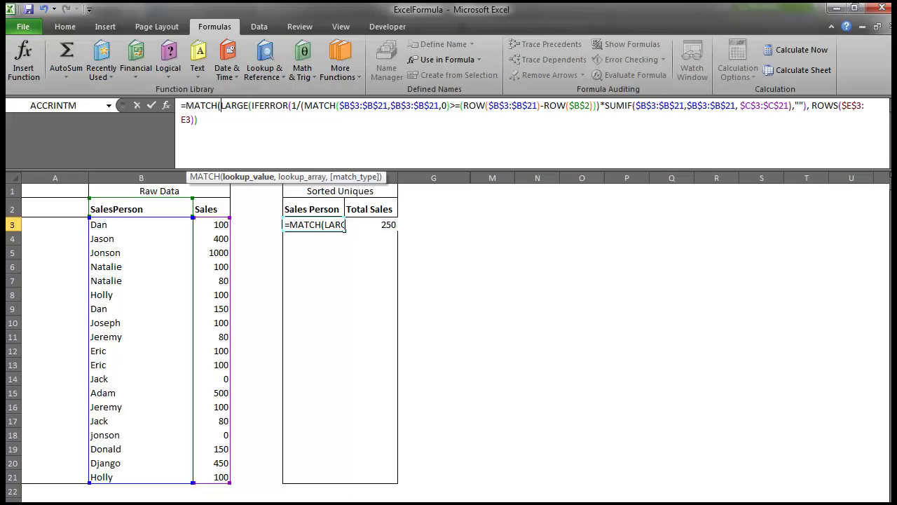
pyautogui.moveTo(253, 106); pyautogui.dragTo(808, 105)
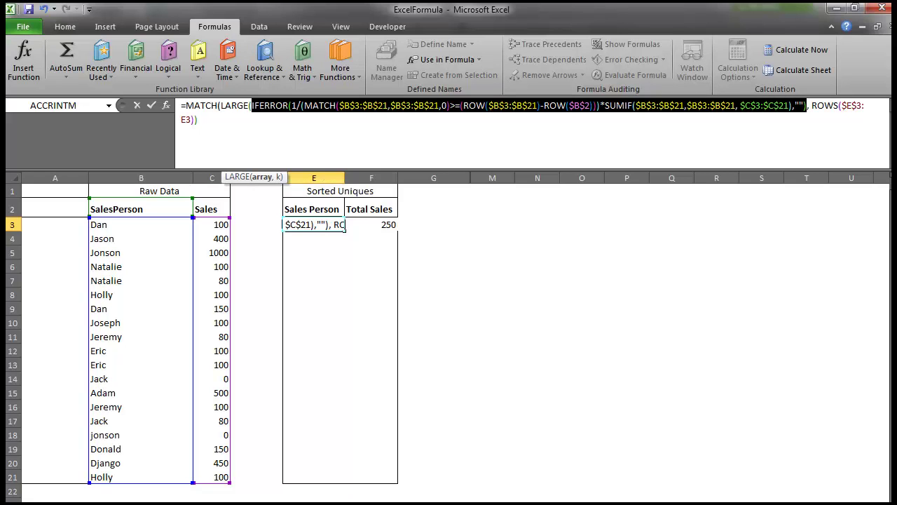
pyautogui.click(199, 119)
pyautogui.write(',')
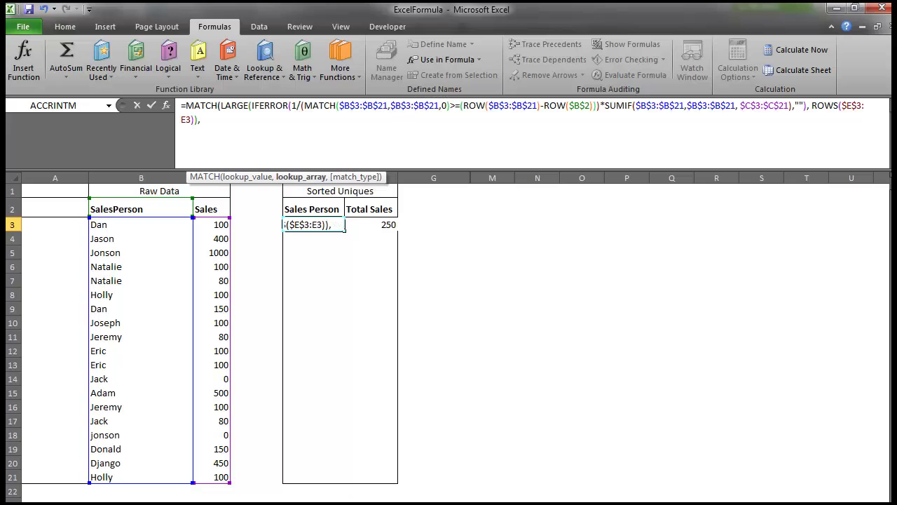
pyautogui.write('IFERROR(1/(MATCH($B$3:$B$21,$B$3:$B$21,0)>=(ROW($B$3:$B$21)-ROW($B$2))*SUMIF($B$3:$B$21,$B$3:$B$21, $C$3:$C$21),"")')
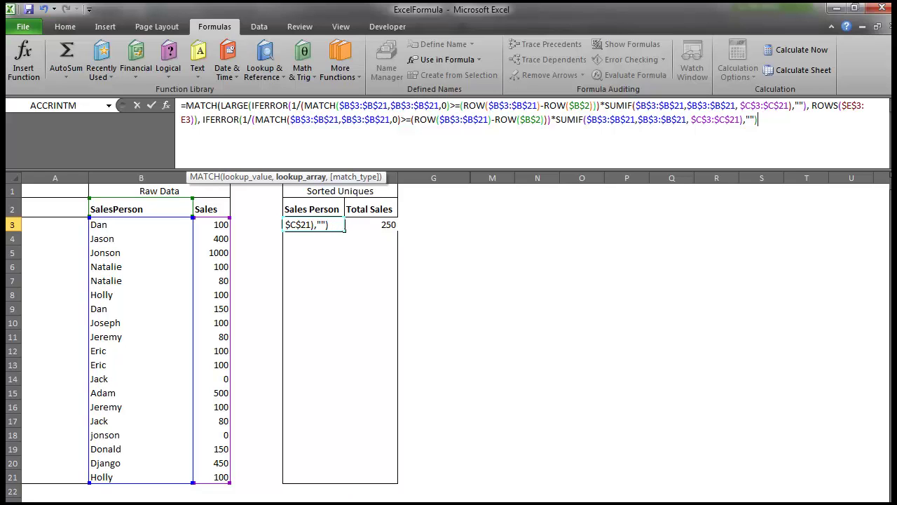
# Set the MATCH type to 0 for an exact match, close the function, and enter E3 as an array formula
pyautogui.write(', 0')
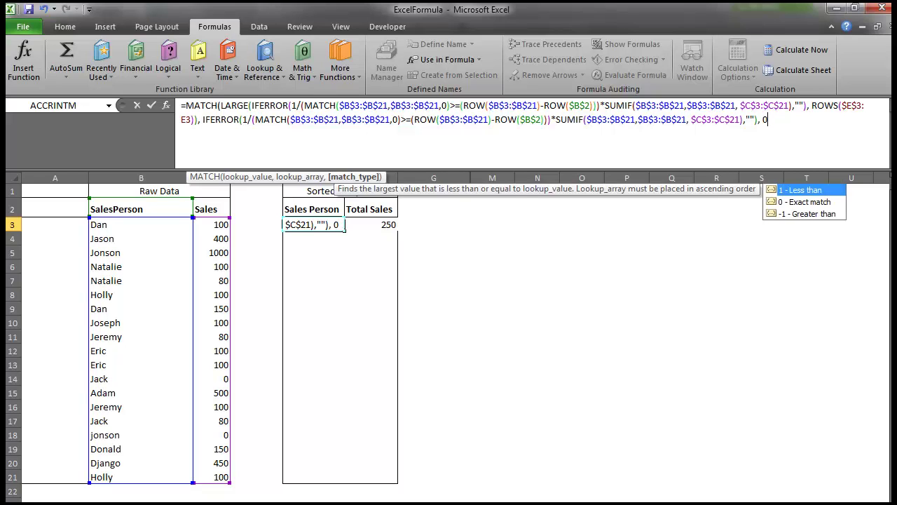
pyautogui.write(')')
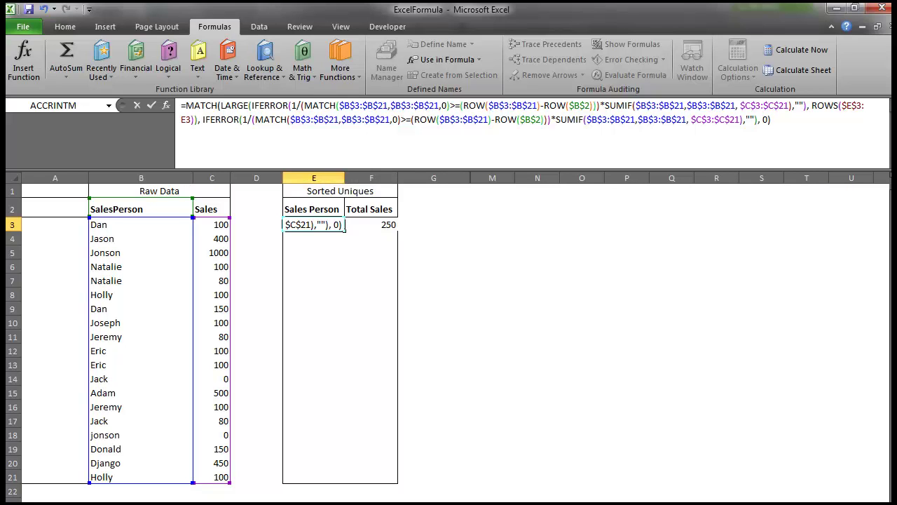
pyautogui.hotkey('ctrl', 'shift', 'Return')
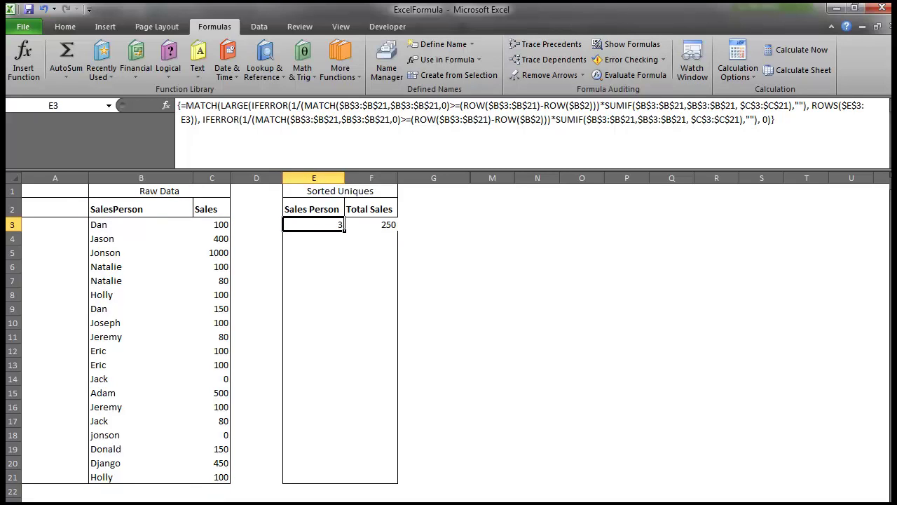
# Compare the MATCH position in E3 with the third salesperson record in the range B3:B21
pyautogui.press('Left')
pyautogui.press('Left')
pyautogui.press('Left')
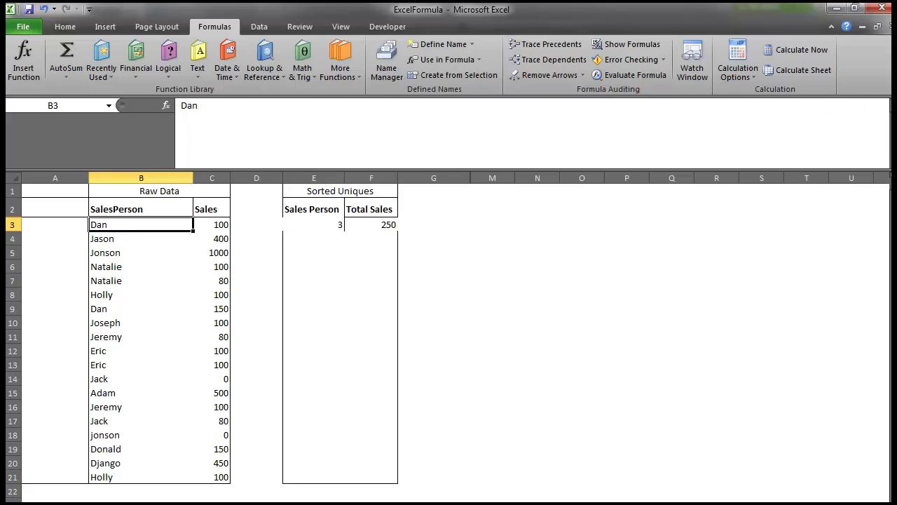
pyautogui.press('Down')
pyautogui.press('Down')
pyautogui.hotkey('shift', 'Right')
pyautogui.hotkey('shift', 'Left')
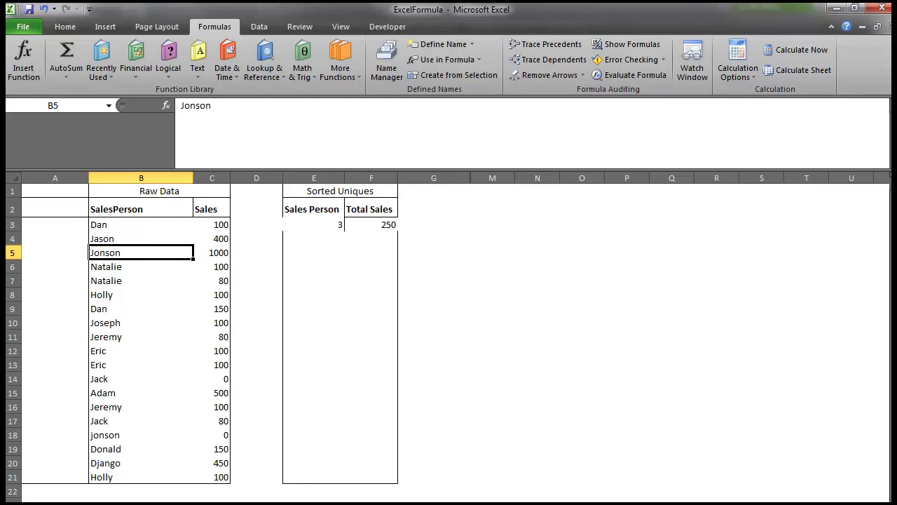
pyautogui.moveTo(115, 224); pyautogui.dragTo(104, 477)
# Wrap the MATCH formula in E3 in INDEX with the absolute array $B$3:$B$21, and enter it as an array formula
pyautogui.click(313, 224)
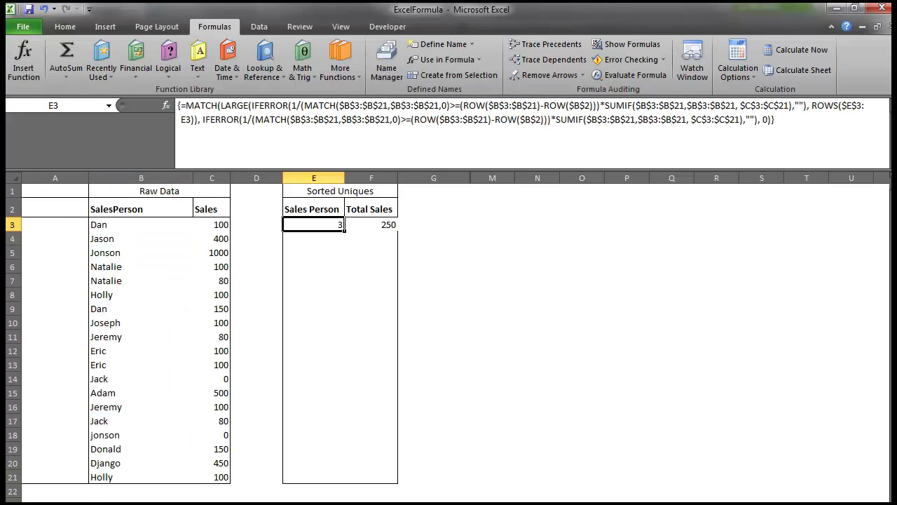
pyautogui.click(182, 106)
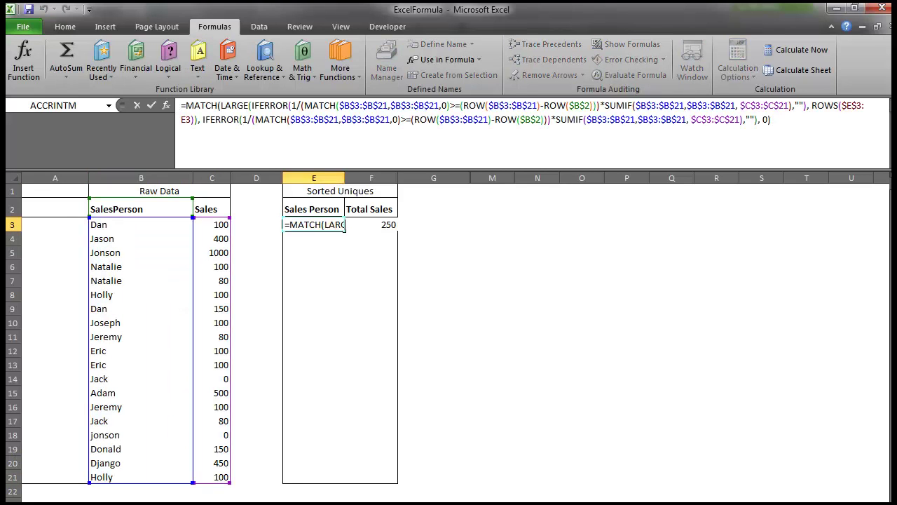
pyautogui.write('INDEX(')
pyautogui.moveTo(183, 223); pyautogui.dragTo(191, 480)
pyautogui.press('F4')
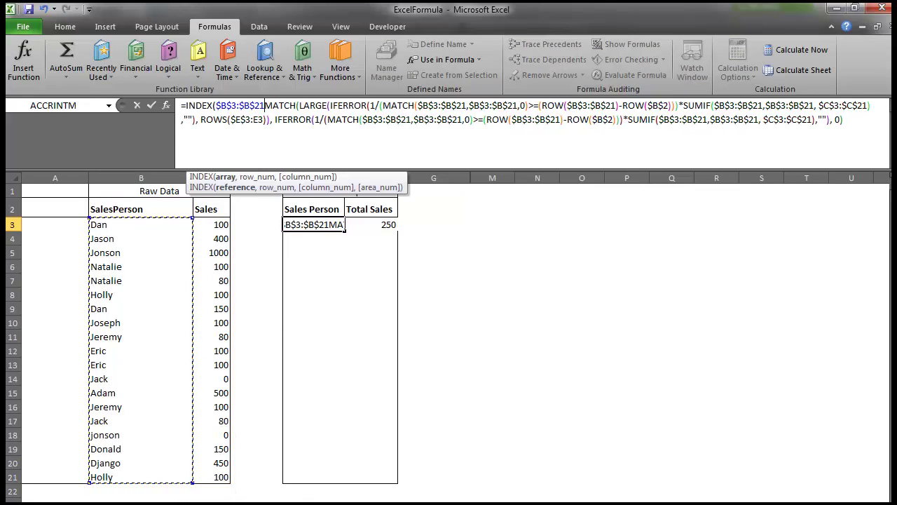
pyautogui.write(', 0')
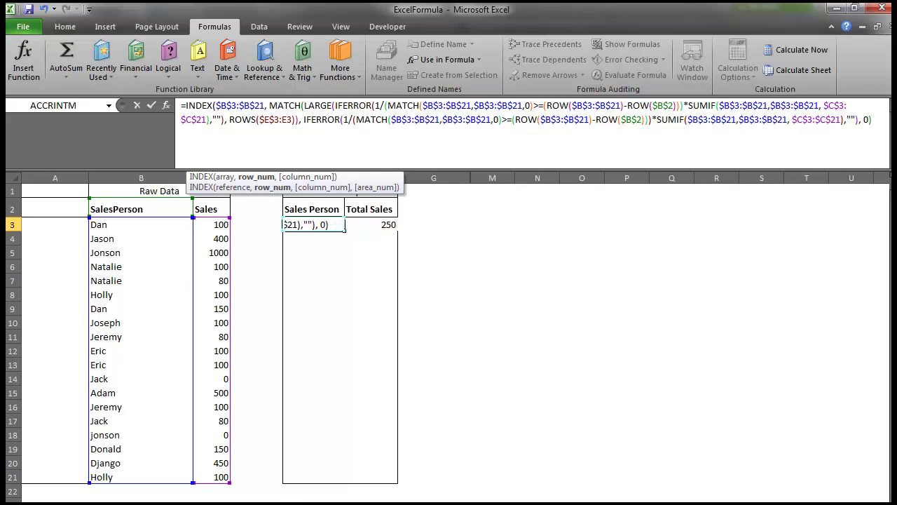
pyautogui.write(')')
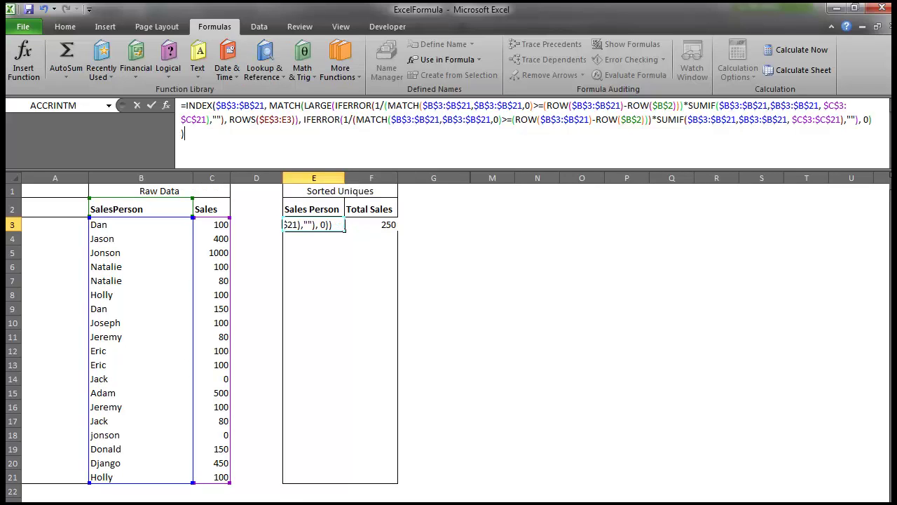
pyautogui.hotkey('ctrl', 'shift', 'Return')
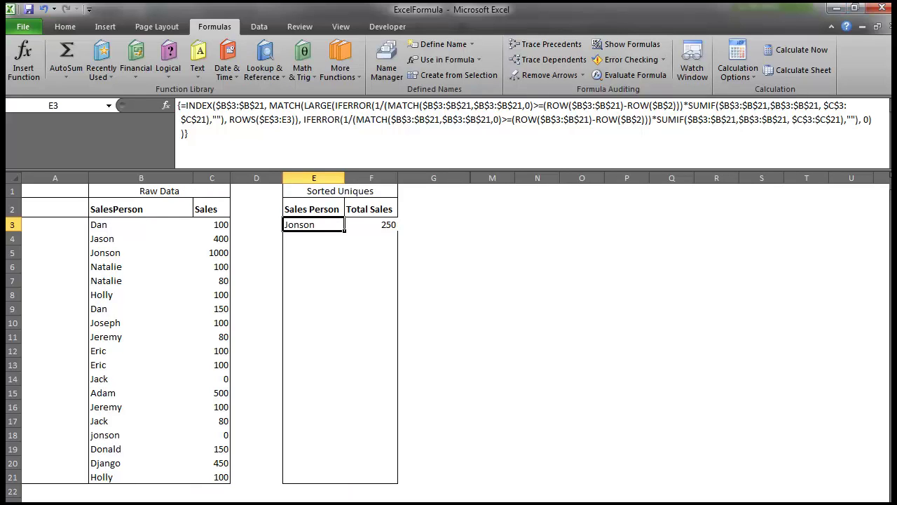
# Fill the INDEX array formula from E3 down to E21 and review the names listed in E6:E11
pyautogui.moveTo(344, 230); pyautogui.dragTo(344, 483)
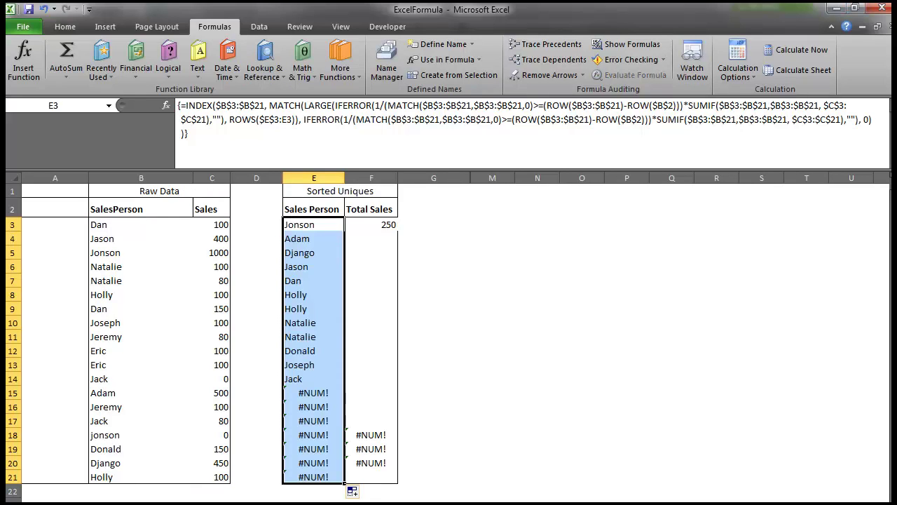
pyautogui.click(313, 267)
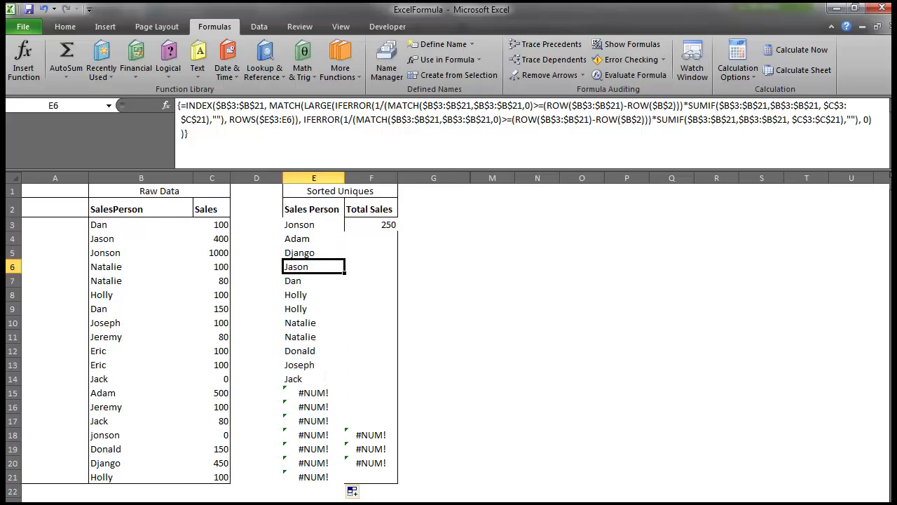
pyautogui.click(313, 294)
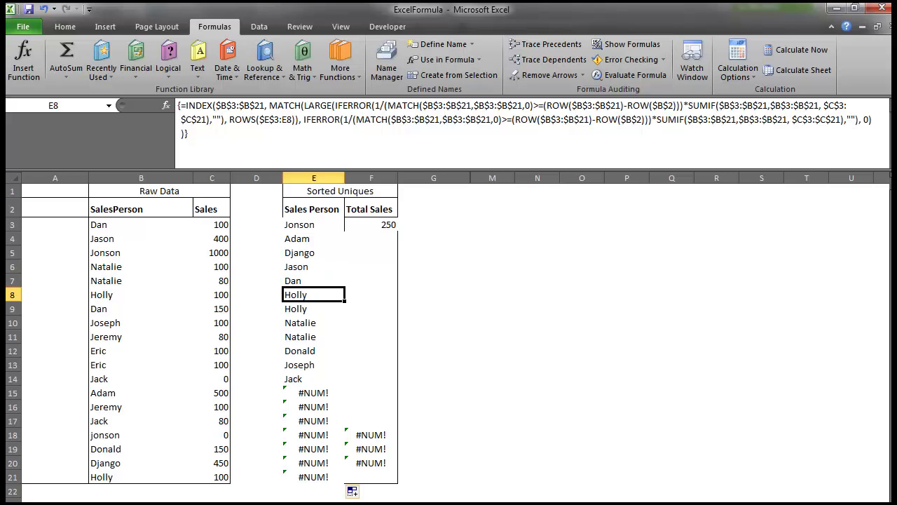
pyautogui.press('Down')
pyautogui.press('Down')
pyautogui.press('Down')
pyautogui.press('Up')
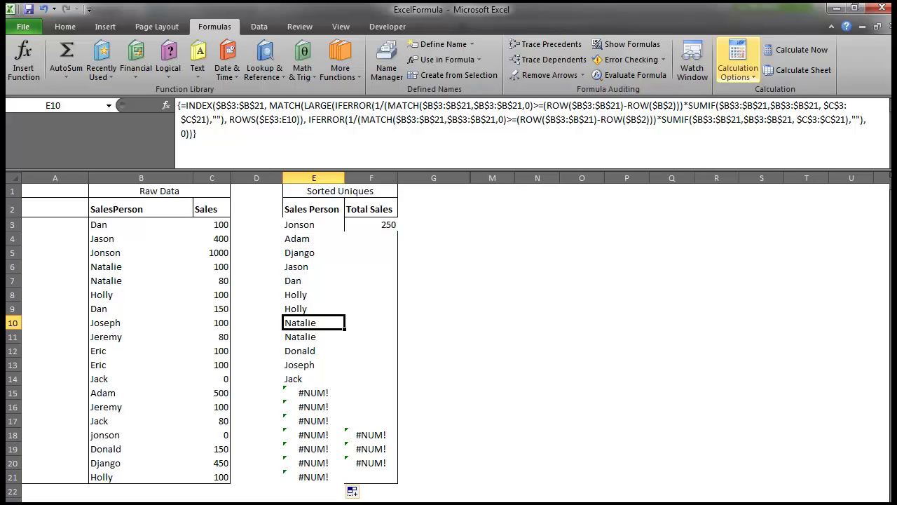
# Append the tie-breaker -row($B$3:$B$21)/1000 to the SUMIF inside the LARGE function of the E10 formula
pyautogui.click(182, 106)
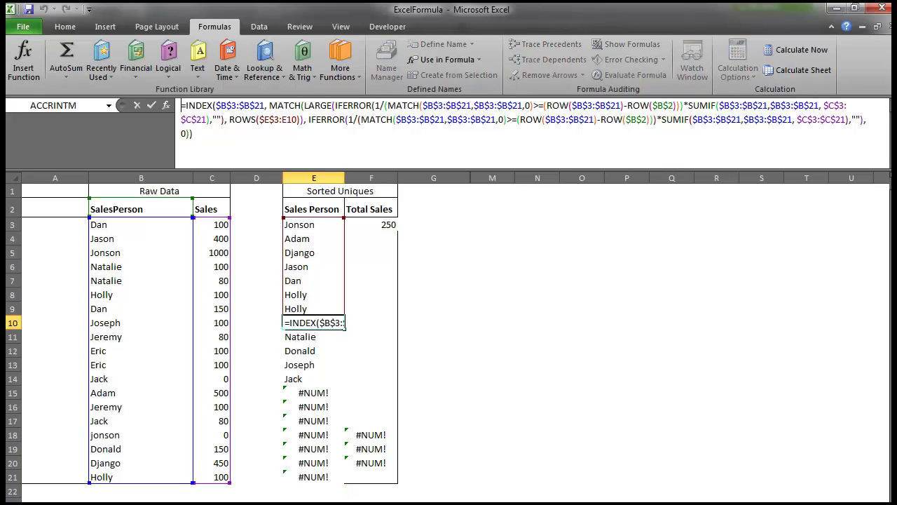
pyautogui.click(210, 120)
pyautogui.write('-row(')
pyautogui.moveTo(140, 225); pyautogui.dragTo(140, 476)
pyautogui.press('F4')
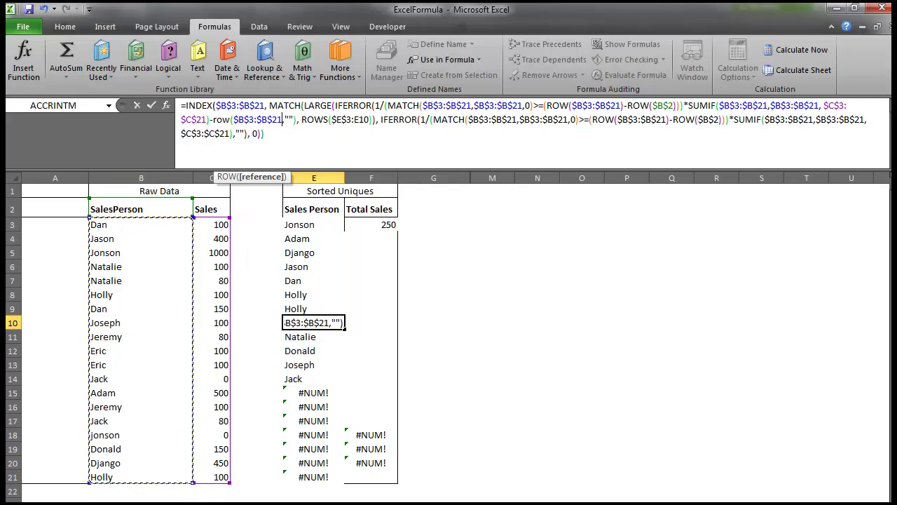
pyautogui.write(')/')
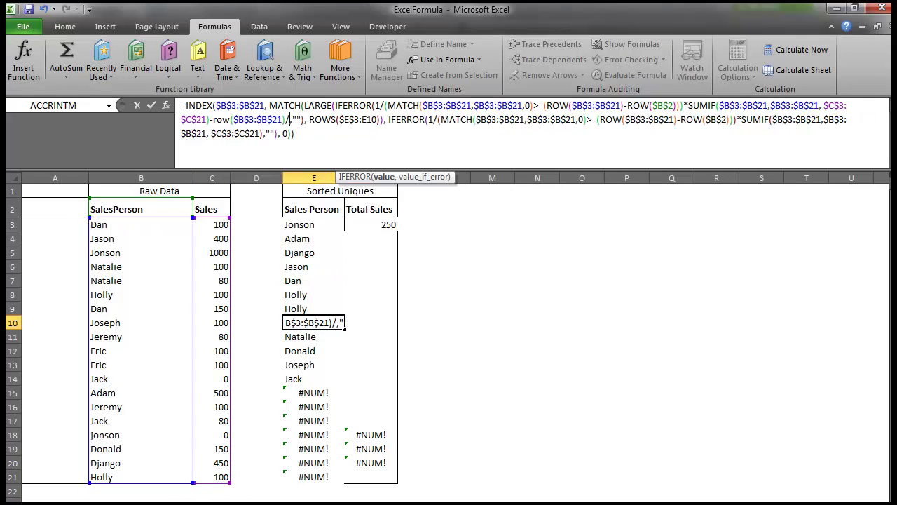
pyautogui.write('1000')
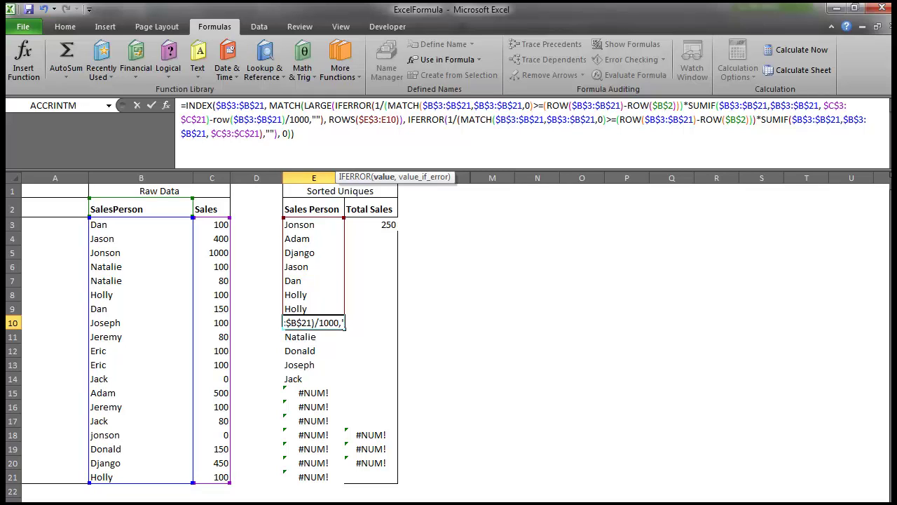
# Copy the -row($B$3:$B$21)/1000 term to the end of the SUMIF in MATCH's lookup array in E10
pyautogui.moveTo(309, 120)
pyautogui.mouseDown()
pyautogui.moveTo(207, 120)
pyautogui.moveTo(309, 120)
pyautogui.mouseUp()
pyautogui.hotkey('ctrl', 'c')
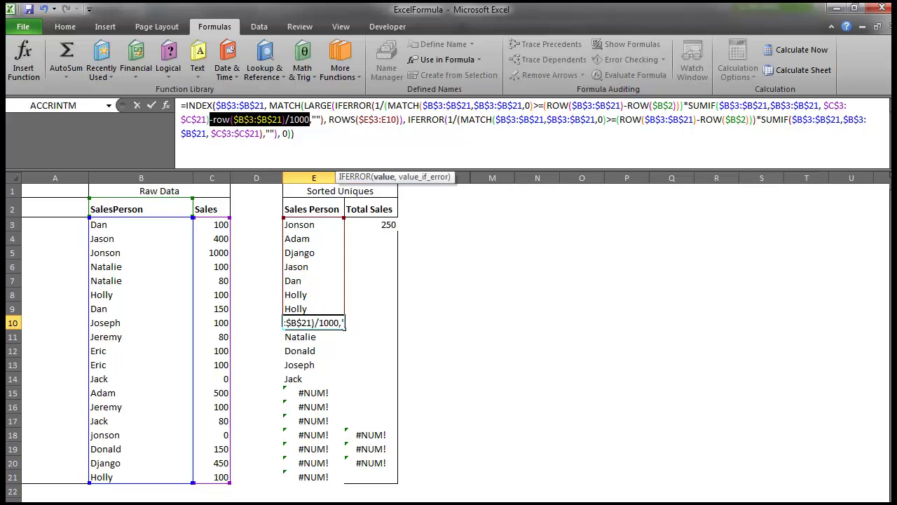
pyautogui.click(262, 134)
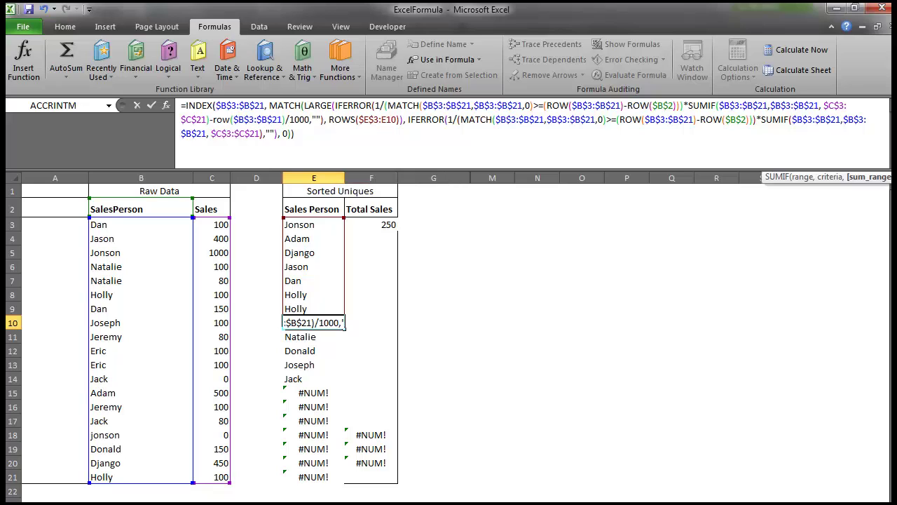
pyautogui.hotkey('ctrl', 'v')
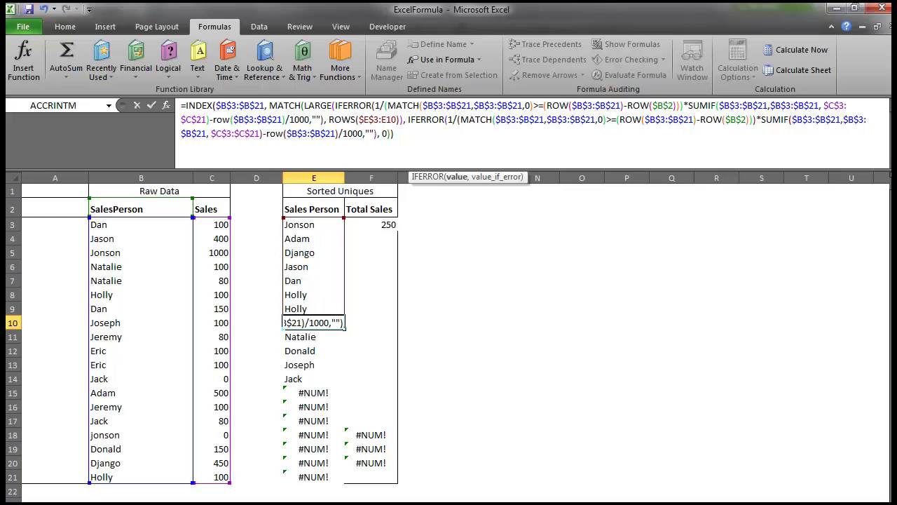
# Enter the revised E10 formula as an array formula and copy it through the Sales Person results, including E3
pyautogui.hotkey('ctrl', 'shift', 'Return')
pyautogui.moveTo(344, 329); pyautogui.dragTo(314, 378)
pyautogui.click(325, 226)
pyautogui.doubleClick(344, 231)
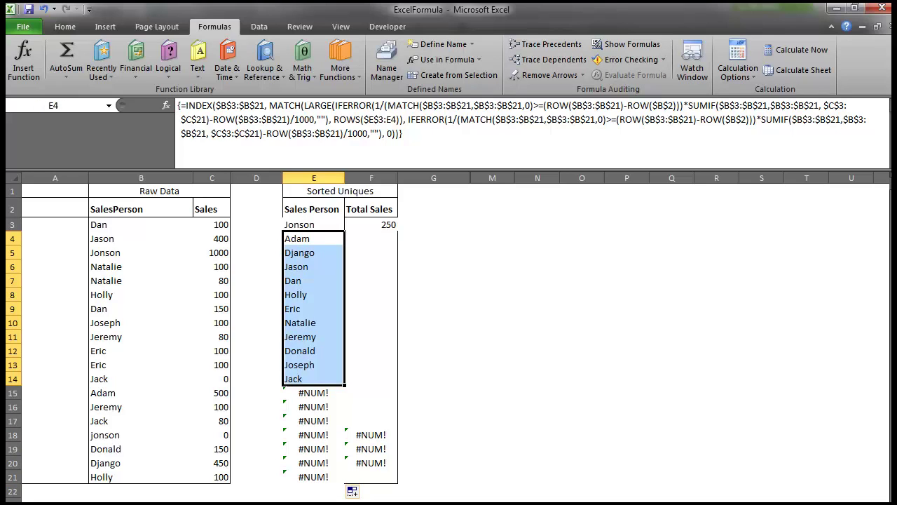
# Wrap the E3 formula in IFERROR with "" as the fallback, enter it as an array formula, and fill it down to E21
pyautogui.click(314, 224)
pyautogui.click(337, 133)
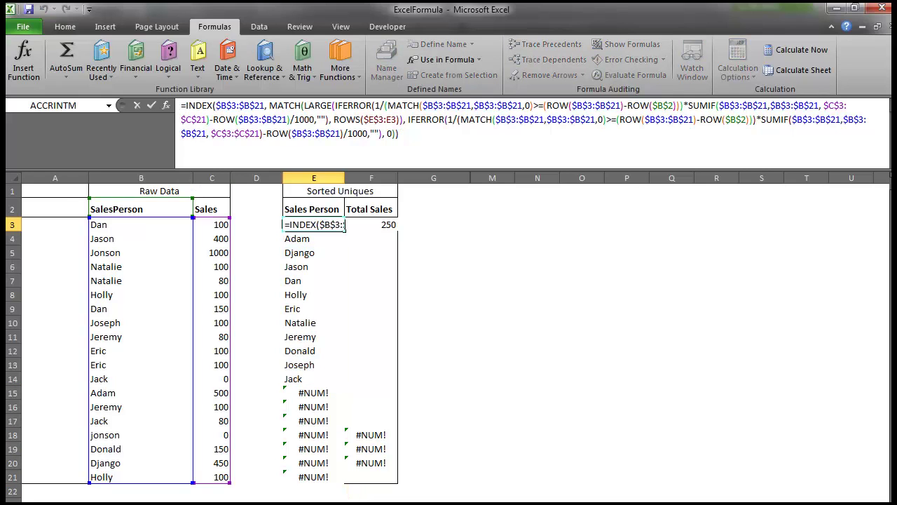
pyautogui.write('ife')
pyautogui.press('Tab')
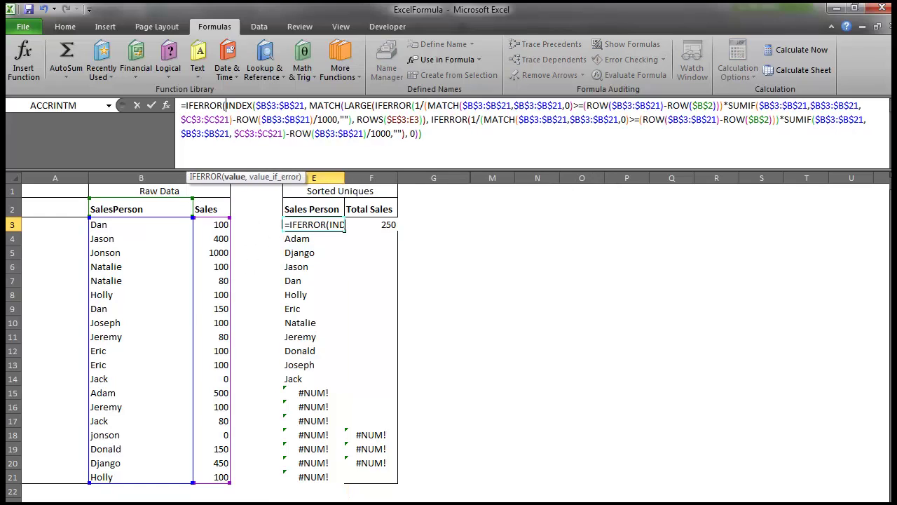
pyautogui.write(',"")')
pyautogui.hotkey('ctrl', 'shift', 'Return')
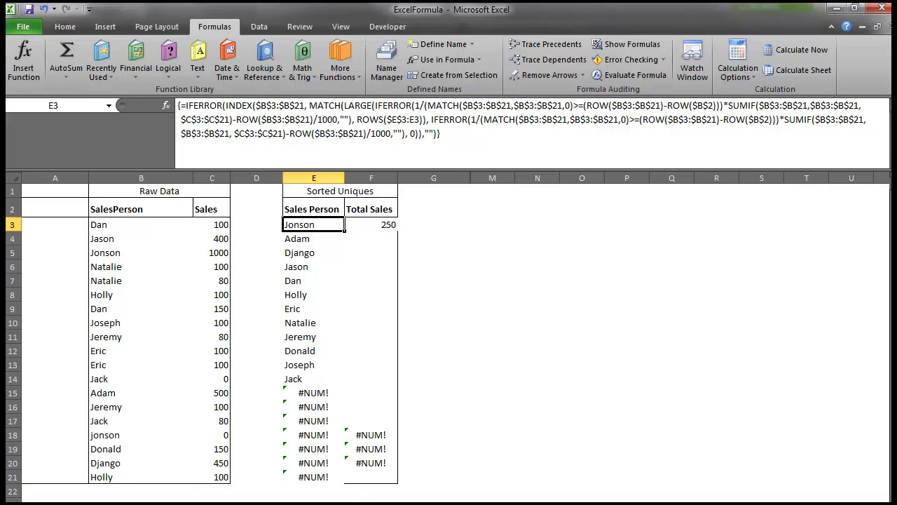
pyautogui.doubleClick(344, 231)
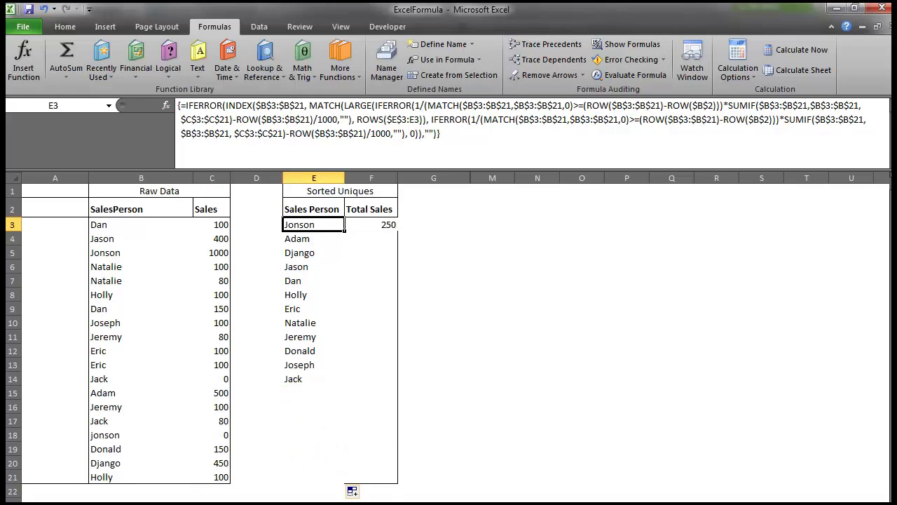
# Restore the border around the Sorted Uniques results in E3:F21 and select the Total Sales cell F3
pyautogui.moveTo(314, 225); pyautogui.dragTo(371, 476)
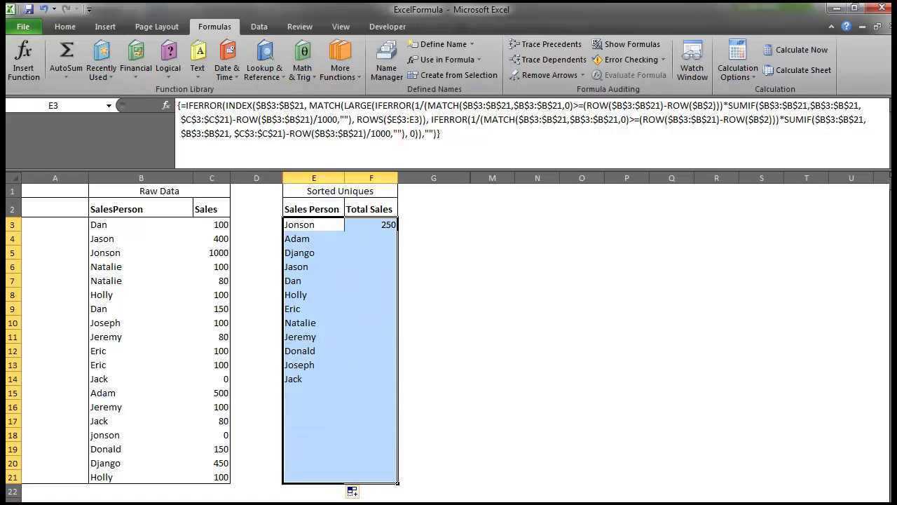
pyautogui.click(64, 27)
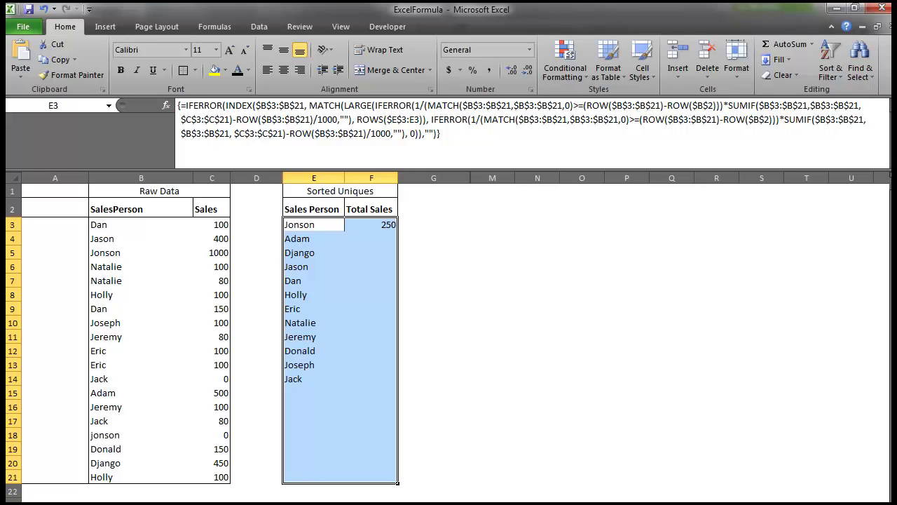
pyautogui.click(313, 224)
pyautogui.click(370, 224)
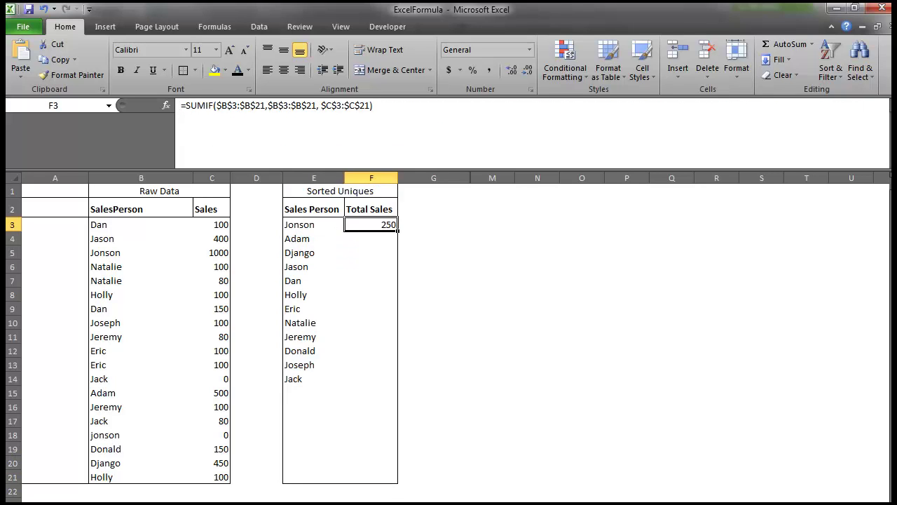
# Replace the criteria range in F3's SUMIF formula with E3 and fill the formula down to F17
pyautogui.doubleClick(370, 225)
pyautogui.moveTo(434, 225); pyautogui.dragTo(439, 225)
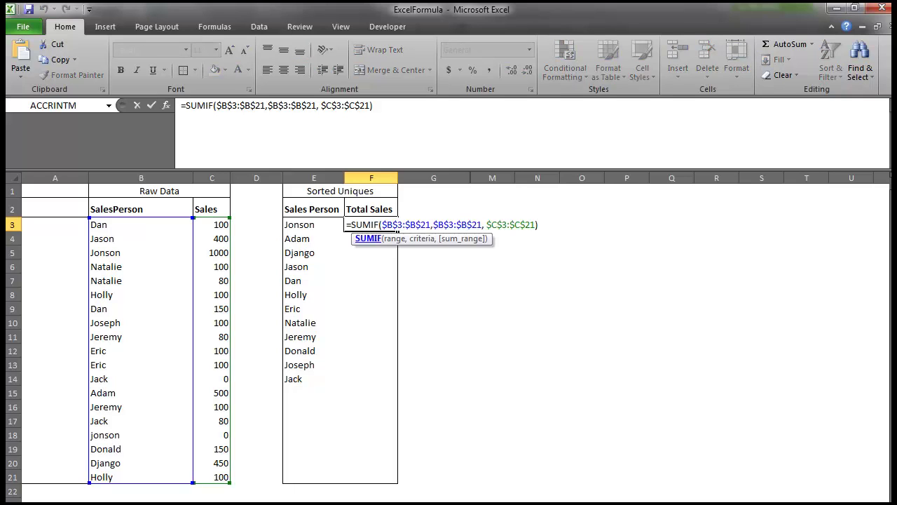
pyautogui.click(397, 225)
pyautogui.click(502, 225)
pyautogui.moveTo(433, 225); pyautogui.dragTo(482, 224)
pyautogui.press('Delete')
pyautogui.click(313, 224)
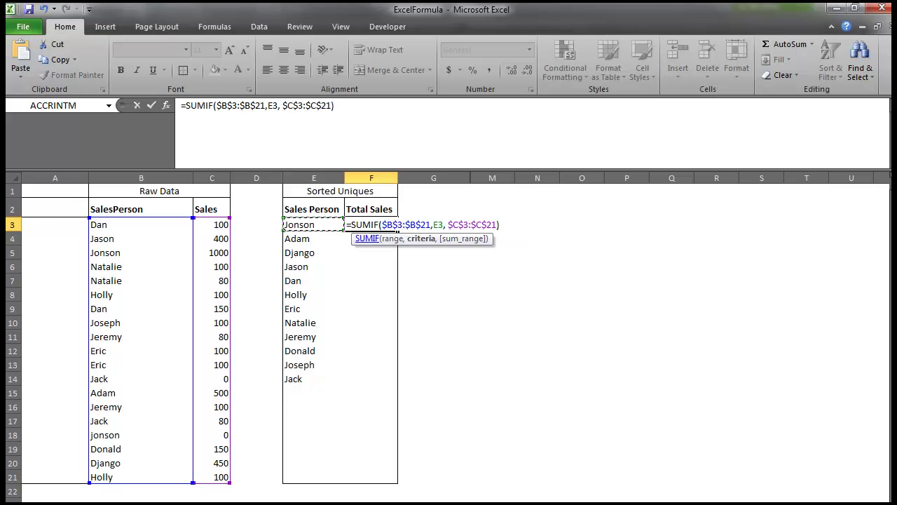
pyautogui.press('Return')
pyautogui.click(371, 224)
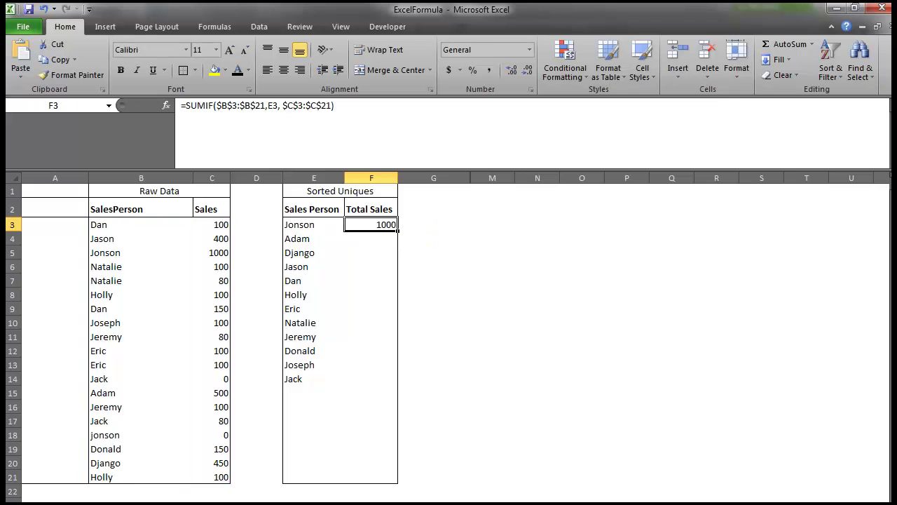
pyautogui.moveTo(397, 231); pyautogui.dragTo(397, 427)
# Wrap F3's SUMIF in IF(E3="", "", …) so blank names return blank totals, and fill the formula down to F20
pyautogui.click(371, 225)
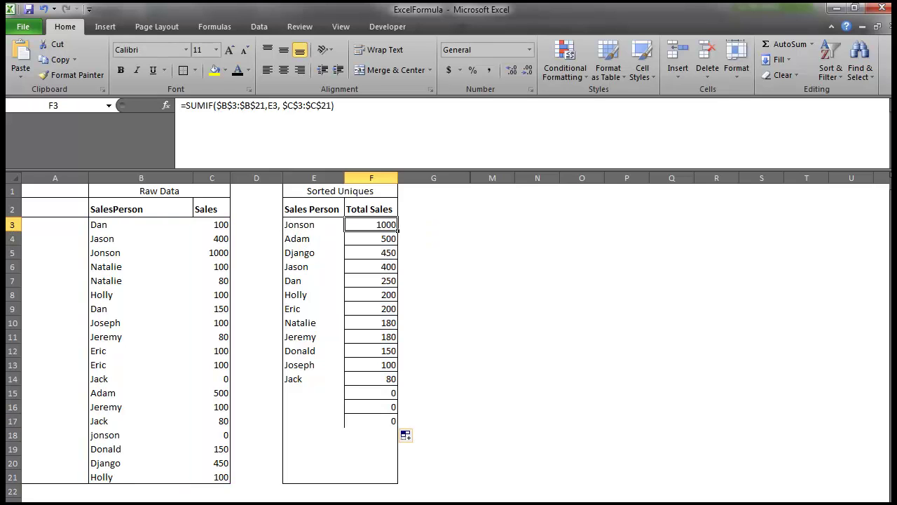
pyautogui.click(186, 106)
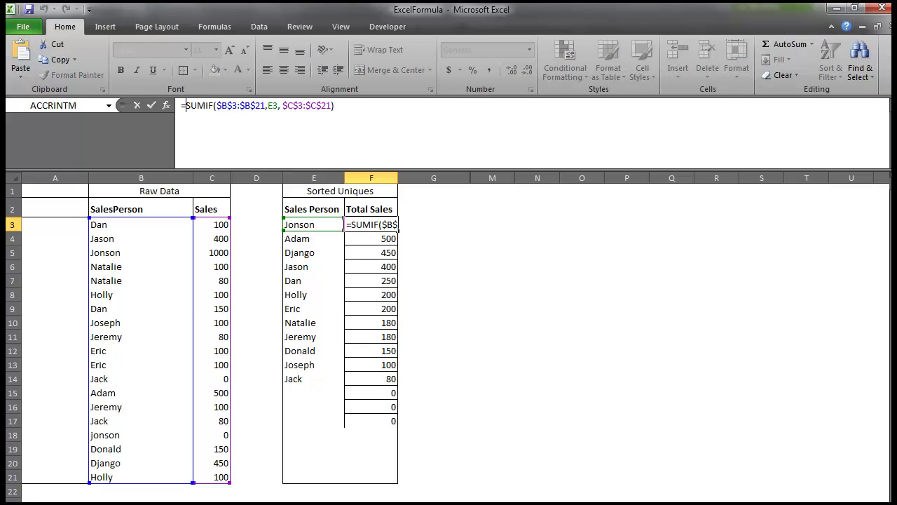
pyautogui.write('IFERROR(')
pyautogui.press('BackSpace')
pyautogui.press('BackSpace')
pyautogui.press('BackSpace')
pyautogui.press('BackSpace')
pyautogui.press('BackSpace')
pyautogui.press('BackSpace')
pyautogui.write('(')
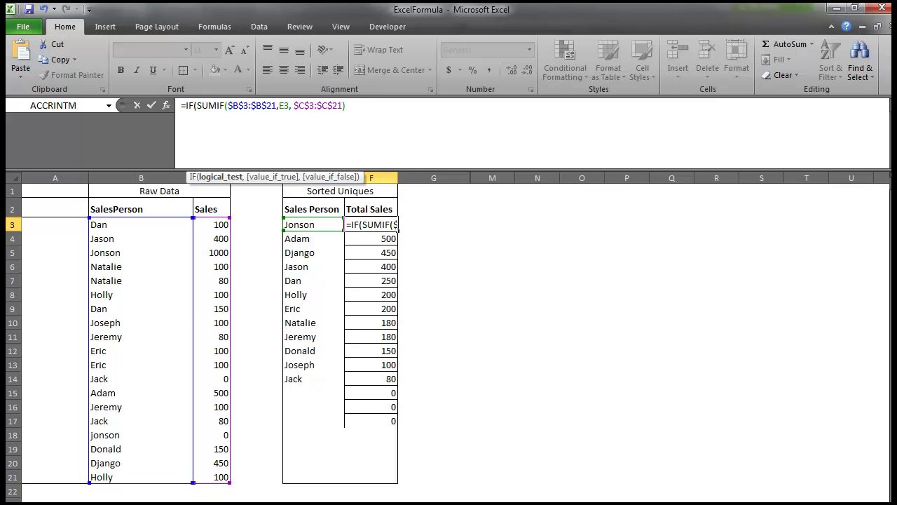
pyautogui.write('E3=')
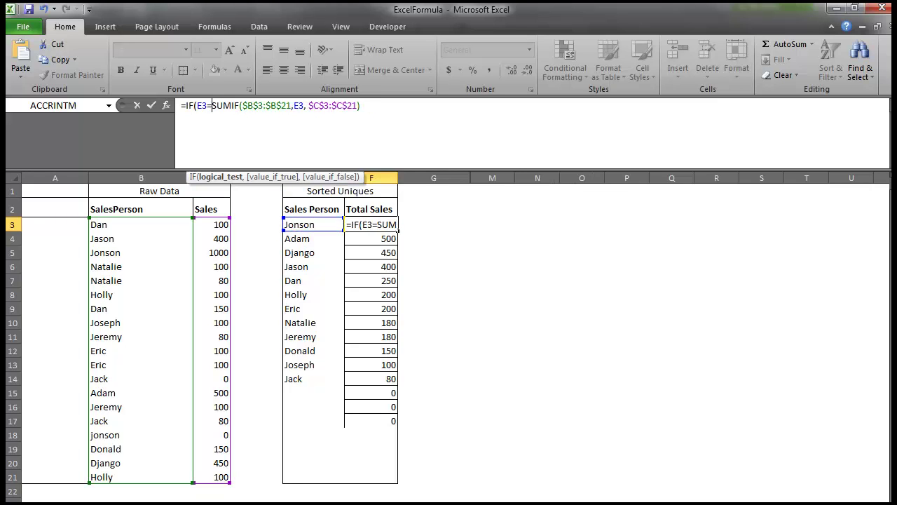
pyautogui.write('"", ')
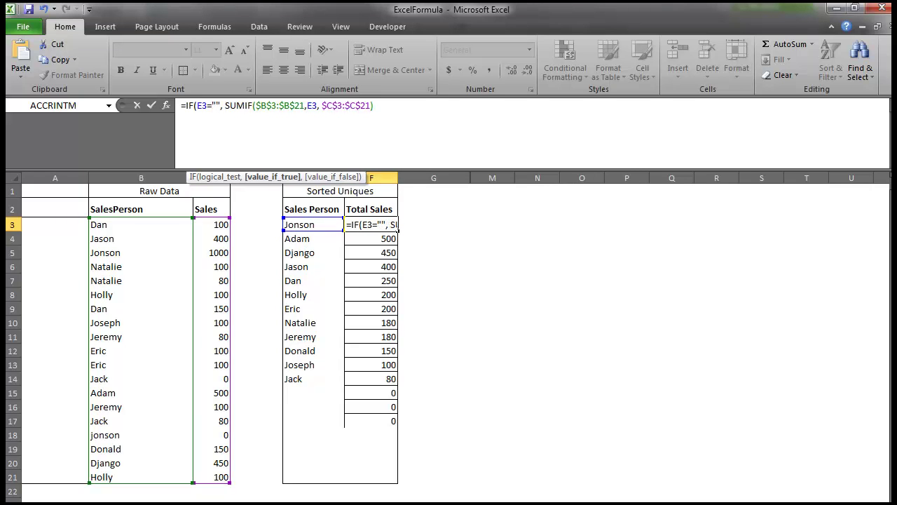
pyautogui.write('"", ')
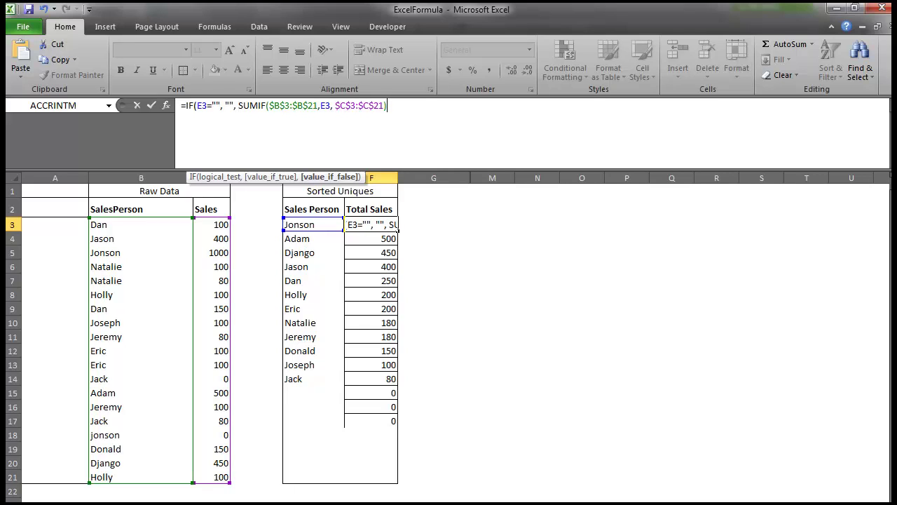
pyautogui.write(')')
pyautogui.hotkey('ctrl', 'Return')
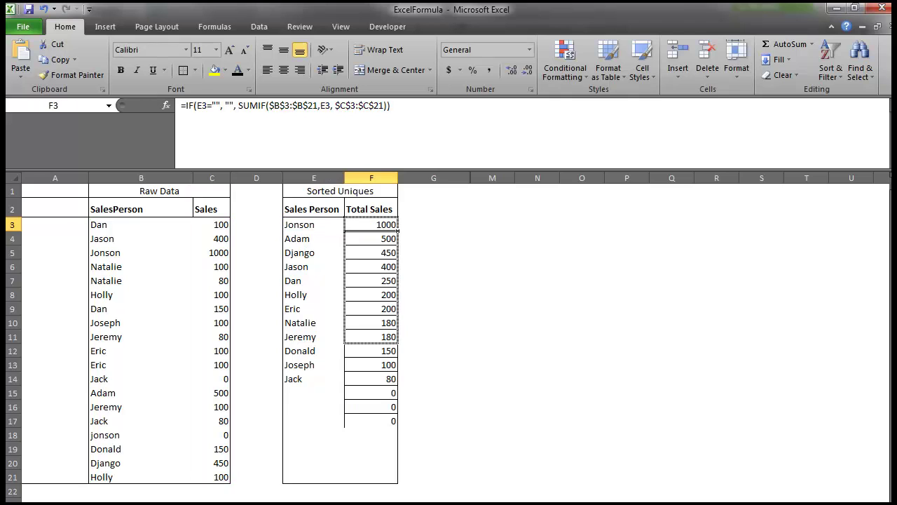
pyautogui.moveTo(397, 380); pyautogui.dragTo(397, 464)
pyautogui.click(433, 434)
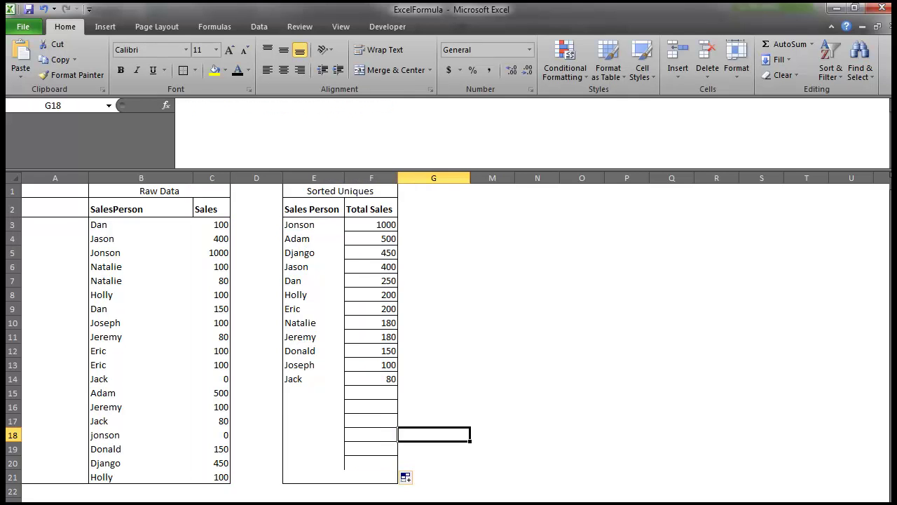
# Copy the cell formatting of the raw Sales values C3:C21 onto the Total Sales column starting at F3
pyautogui.click(313, 224)
pyautogui.moveTo(212, 224); pyautogui.dragTo(212, 477)
pyautogui.click(70, 75)
pyautogui.click(371, 224)
pyautogui.click(372, 209)
pyautogui.click(627, 294)
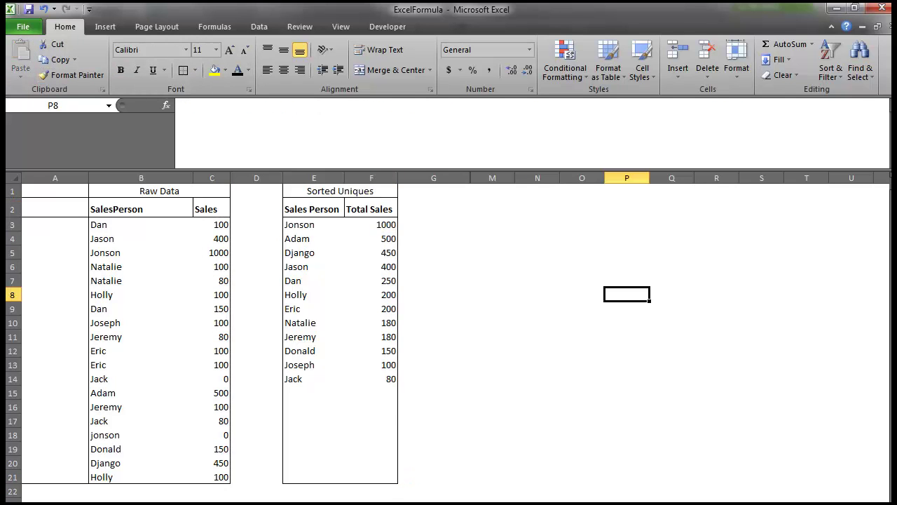
# Examine the formulas and values in the Sales Person and Total Sales results
pyautogui.moveTo(314, 224); pyautogui.dragTo(379, 449)
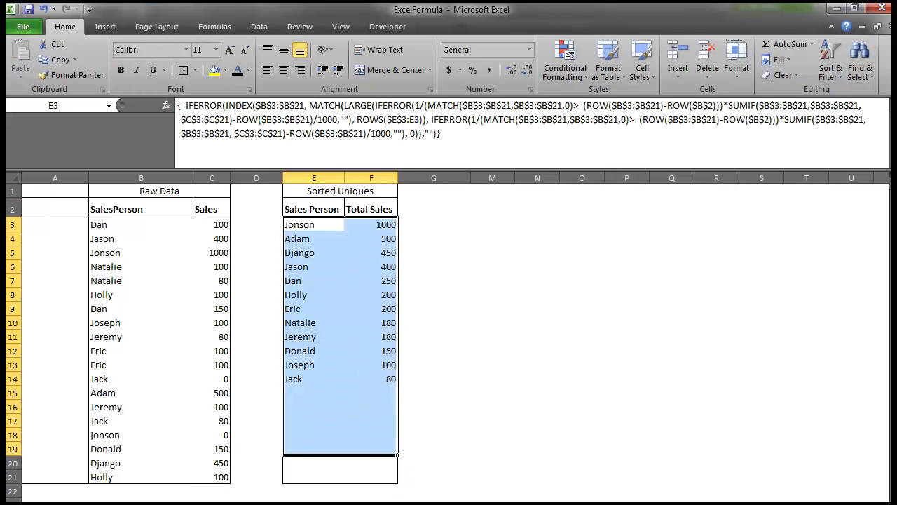
pyautogui.click(313, 238)
pyautogui.click(371, 225)
pyautogui.click(313, 224)
pyautogui.moveTo(372, 225); pyautogui.dragTo(372, 449)
# Set the raw Sales value in C14 to 800 and select the Sales Person result in E5
pyautogui.click(212, 379)
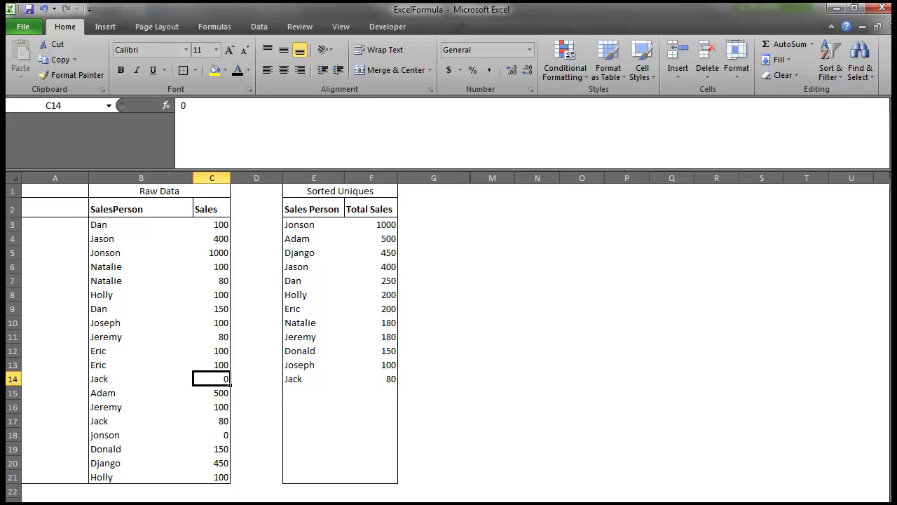
pyautogui.click(141, 378)
pyautogui.click(211, 379)
pyautogui.write('800')
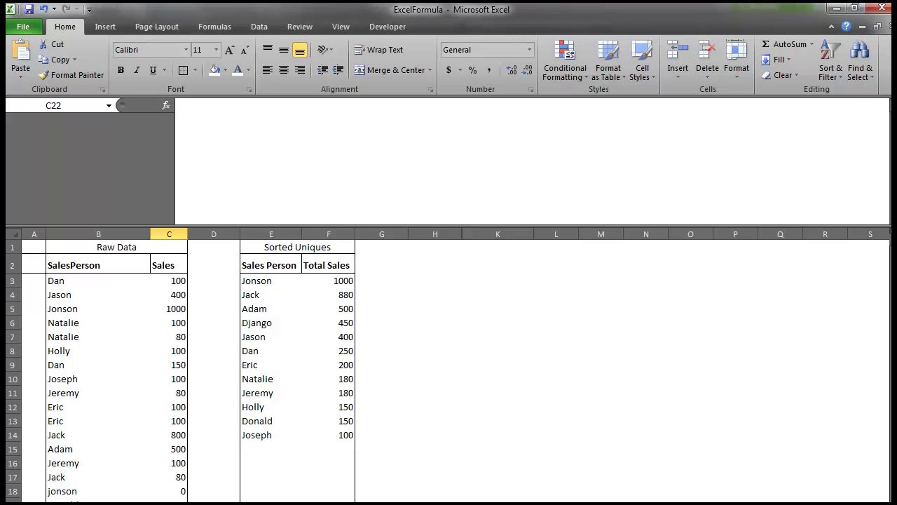
pyautogui.click(271, 309)
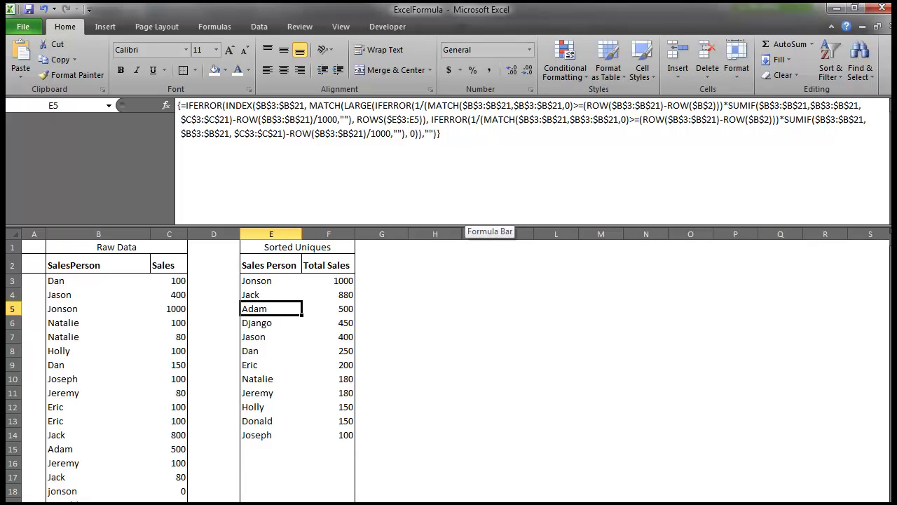